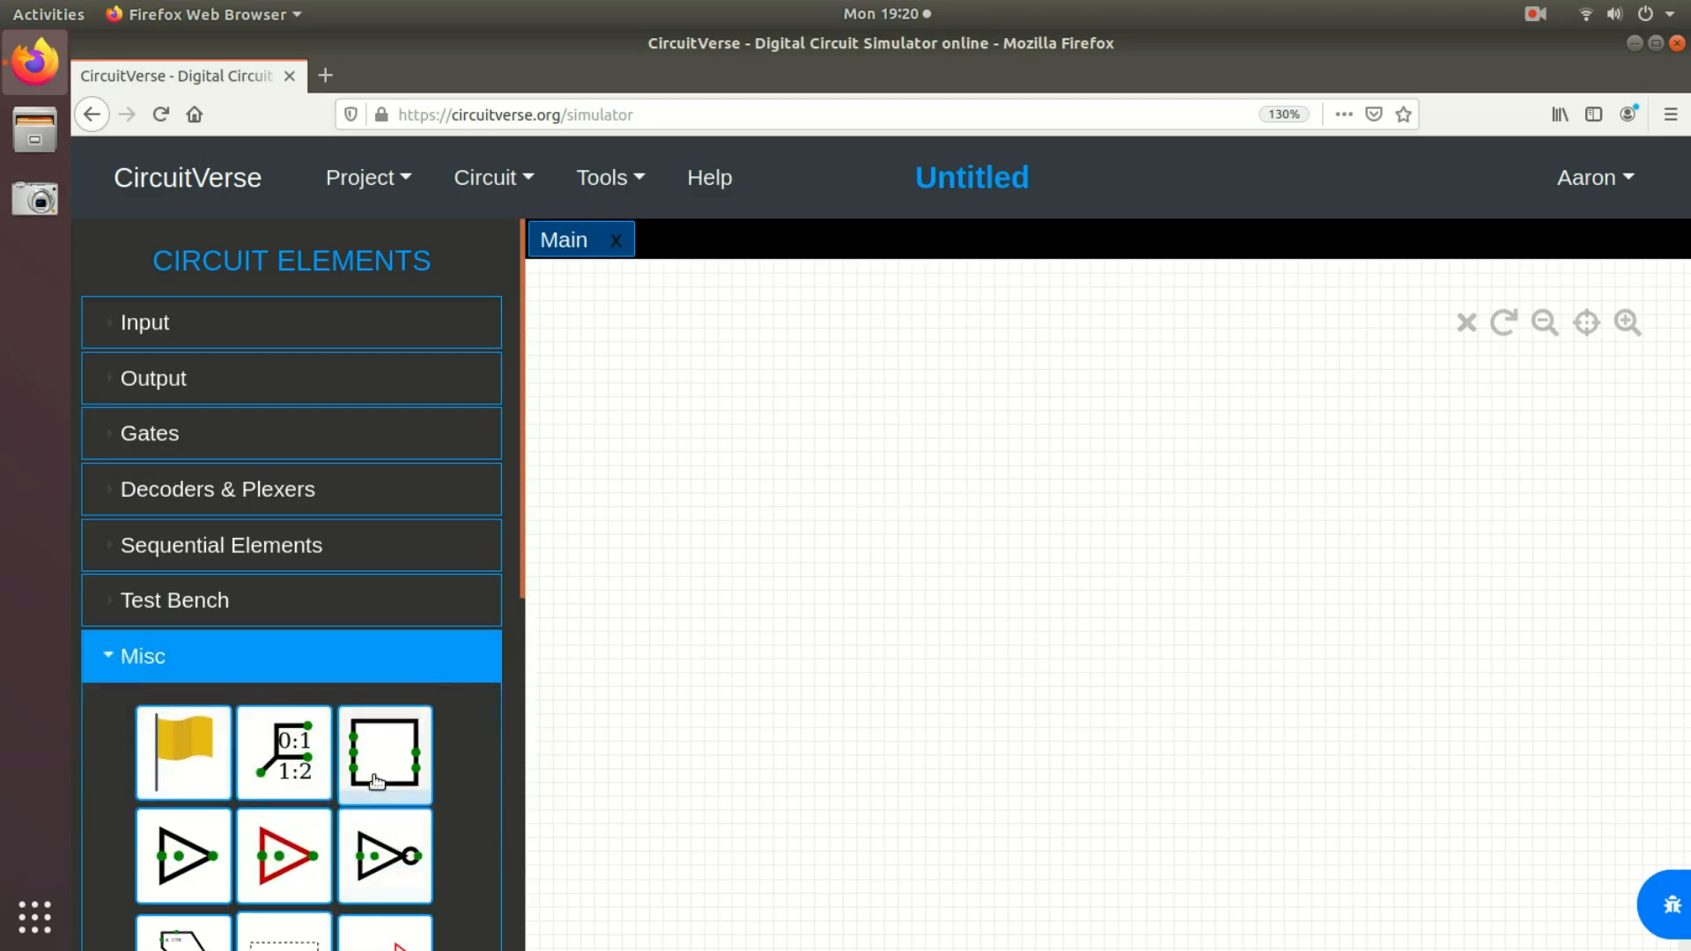
# Step: Place an ALU element on the canvas and set its bit width to 3
pyautogui.scroll(-3, 376, 781)
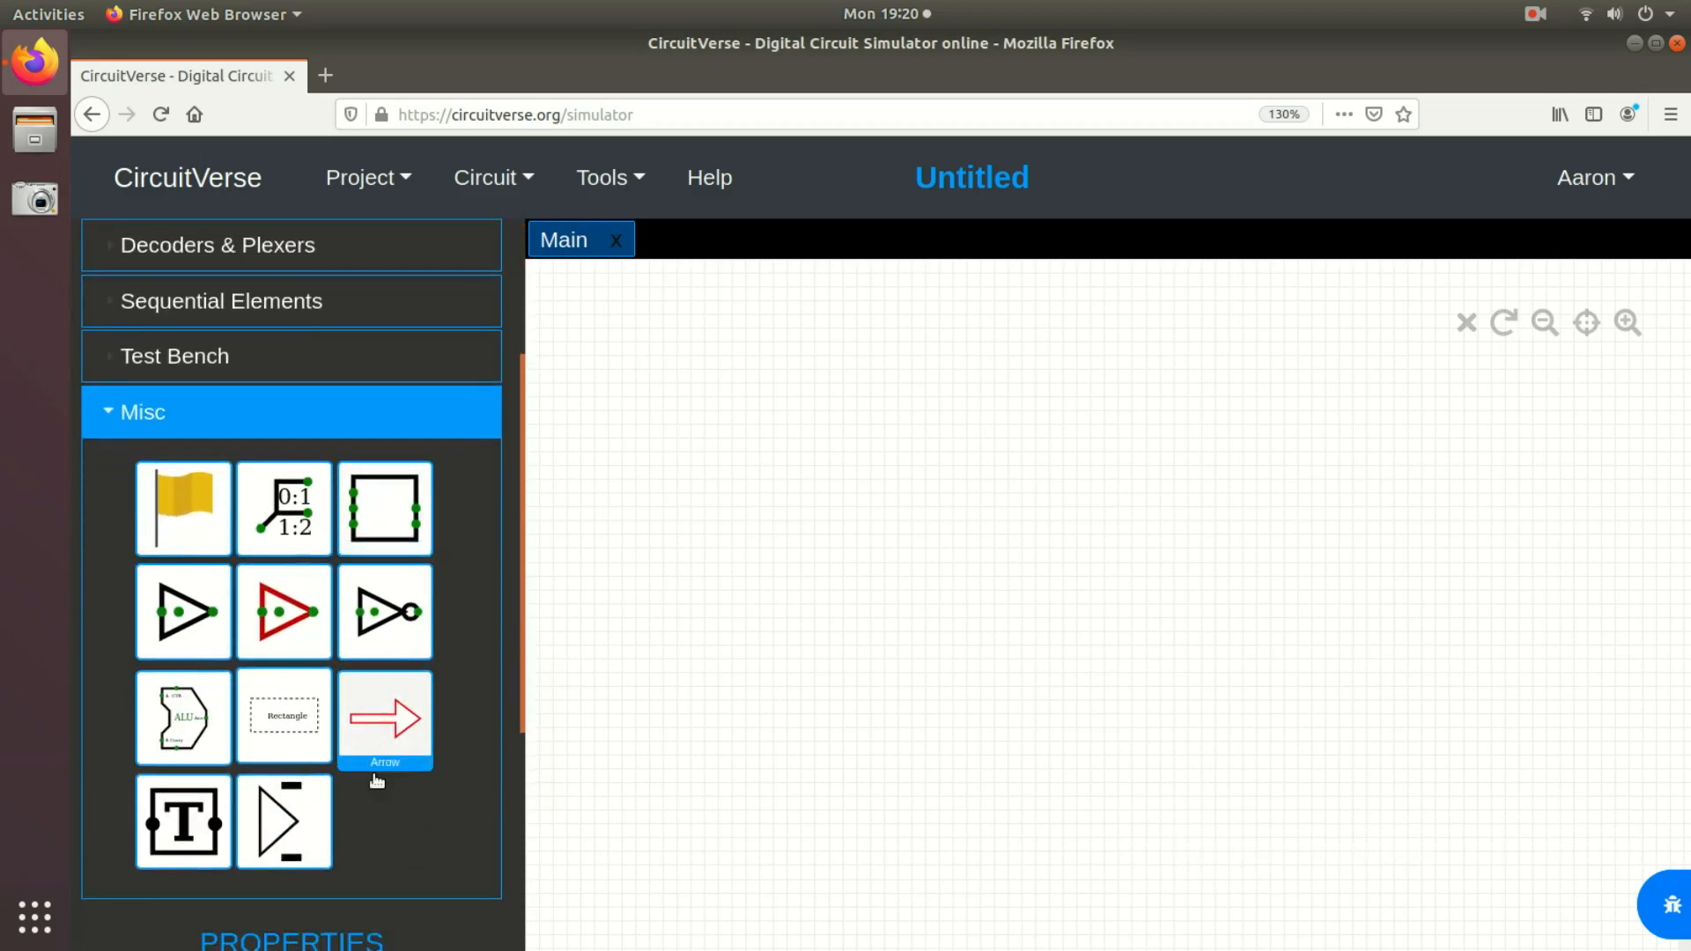
pyautogui.scroll(-1, 376, 781)
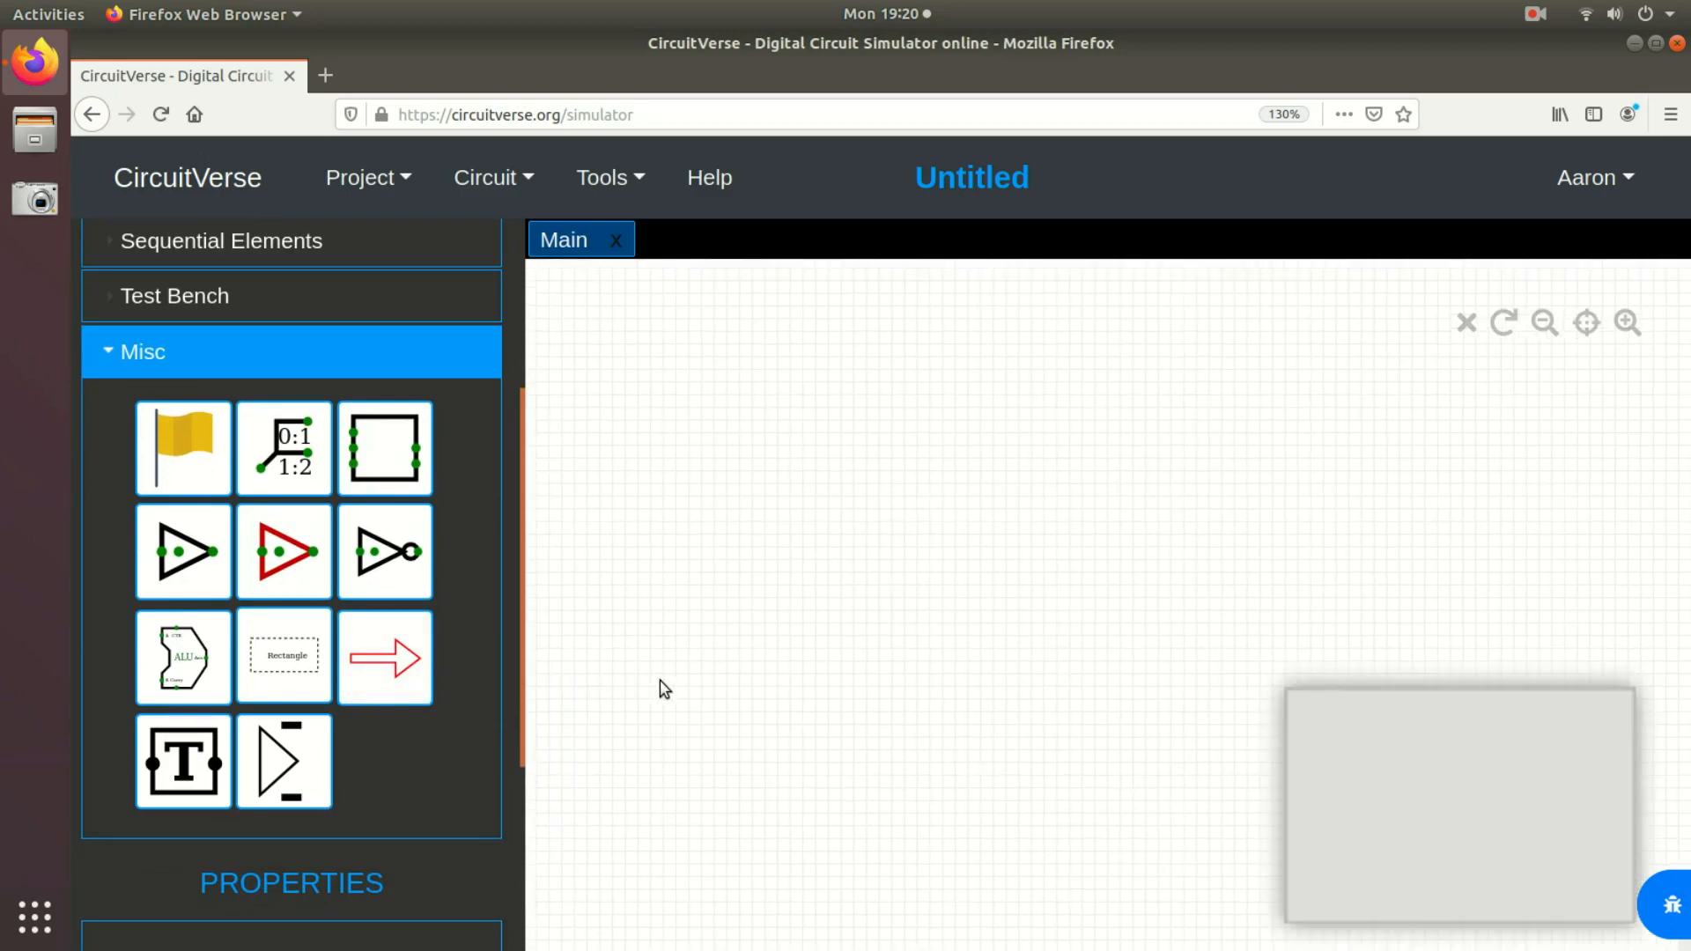
pyautogui.scroll(-2, 285, 687)
pyautogui.click(196, 533)
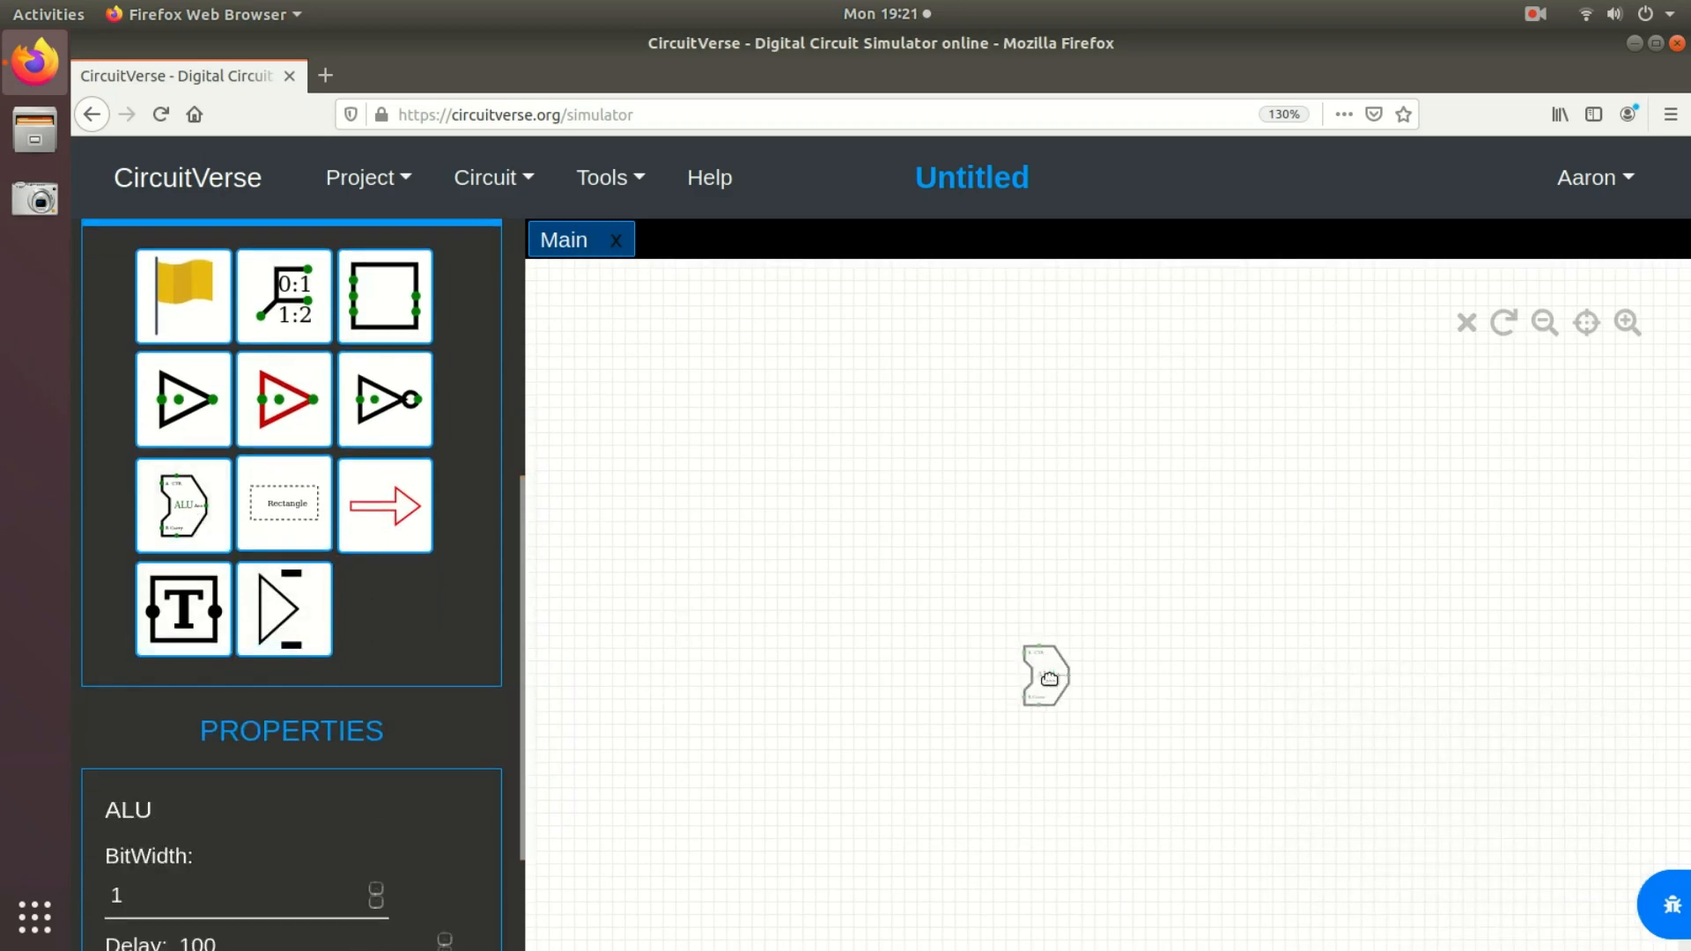
pyautogui.click(1013, 509)
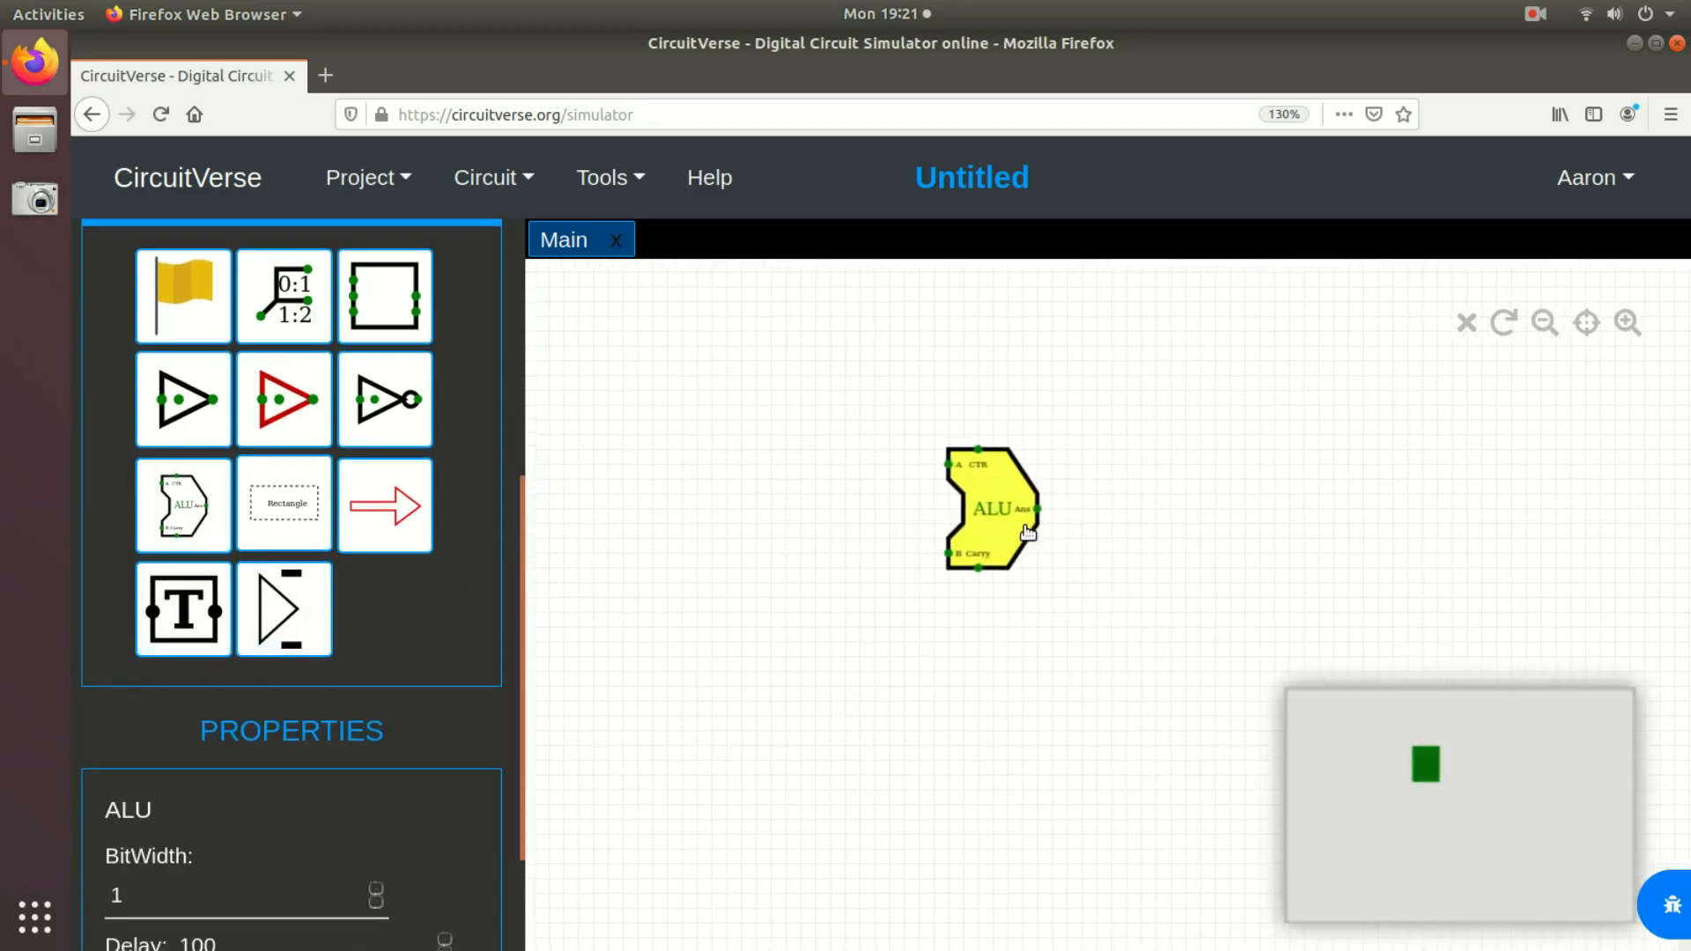
pyautogui.scroll(2, 1028, 532)
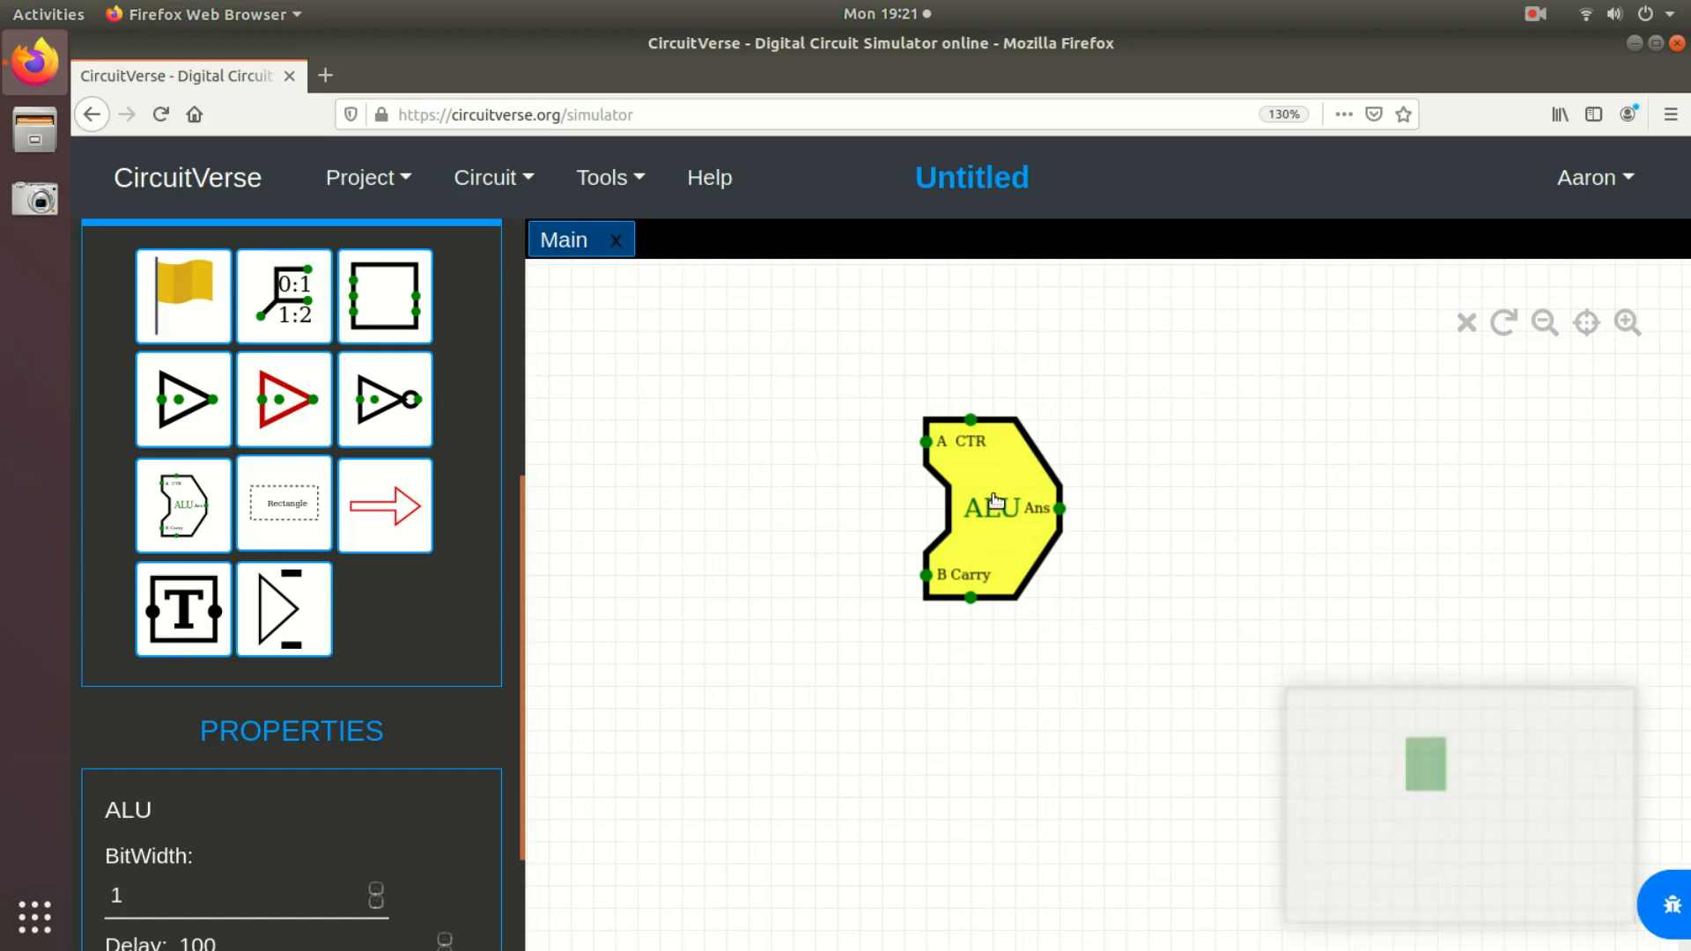
pyautogui.moveTo(516, 611); pyautogui.dragTo(503, 831)
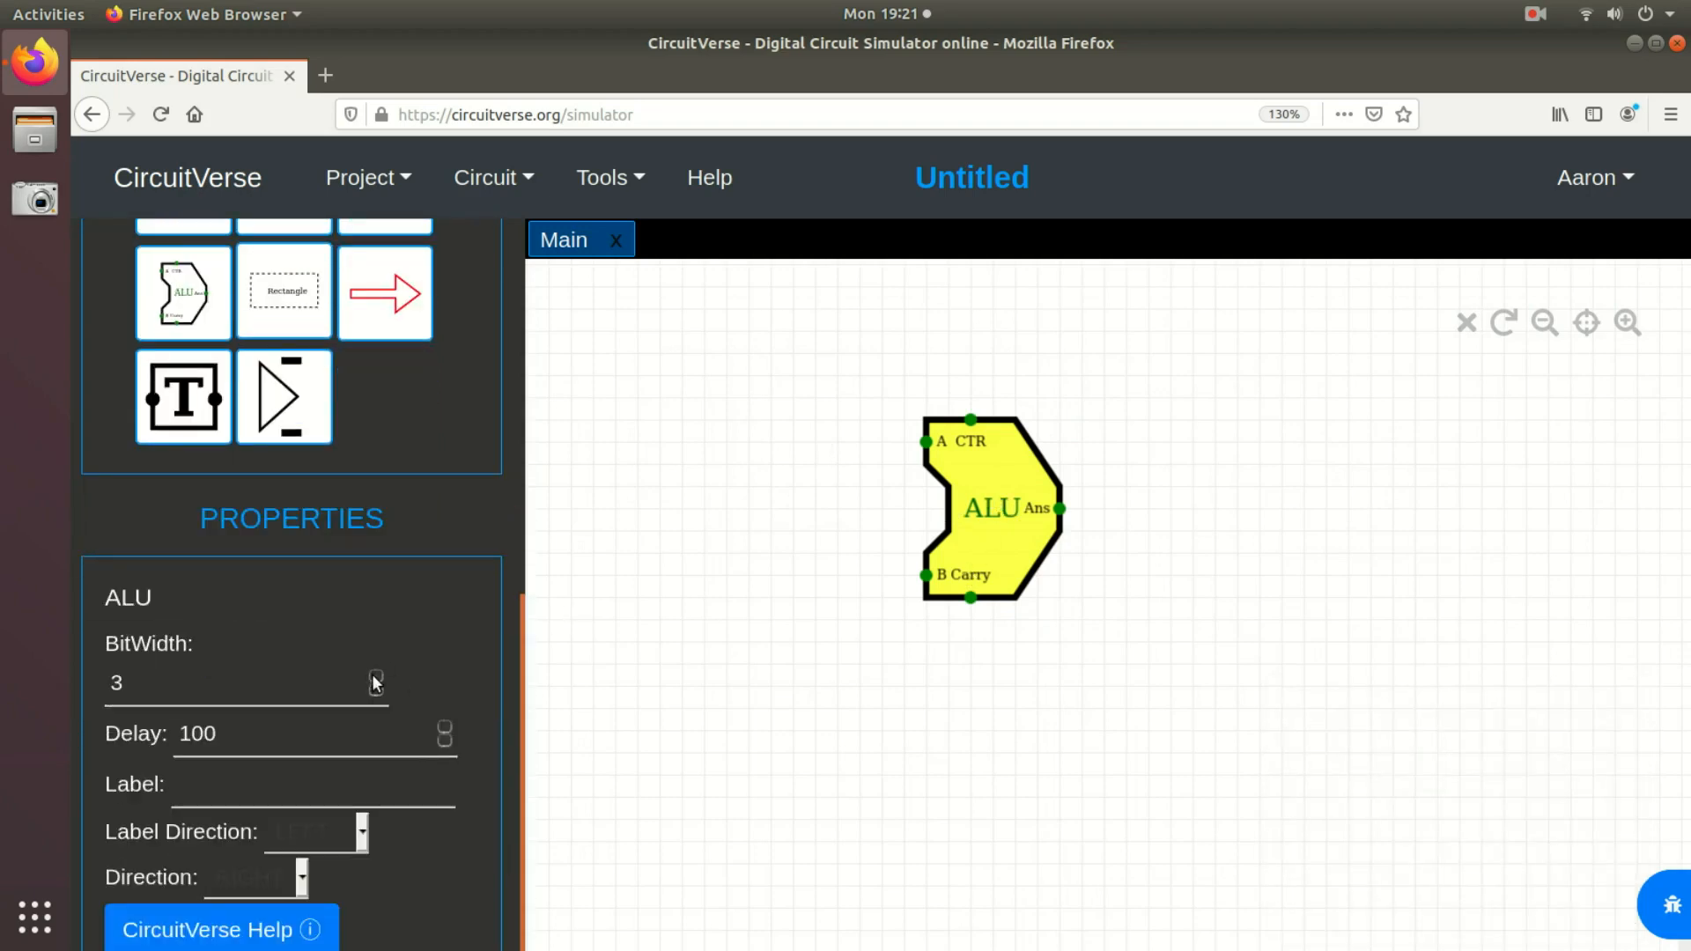
# Step: Add an input element beside the ALU's A pin, set its bit width to 3 and wire it to A
pyautogui.moveTo(516, 613); pyautogui.dragTo(508, 174)
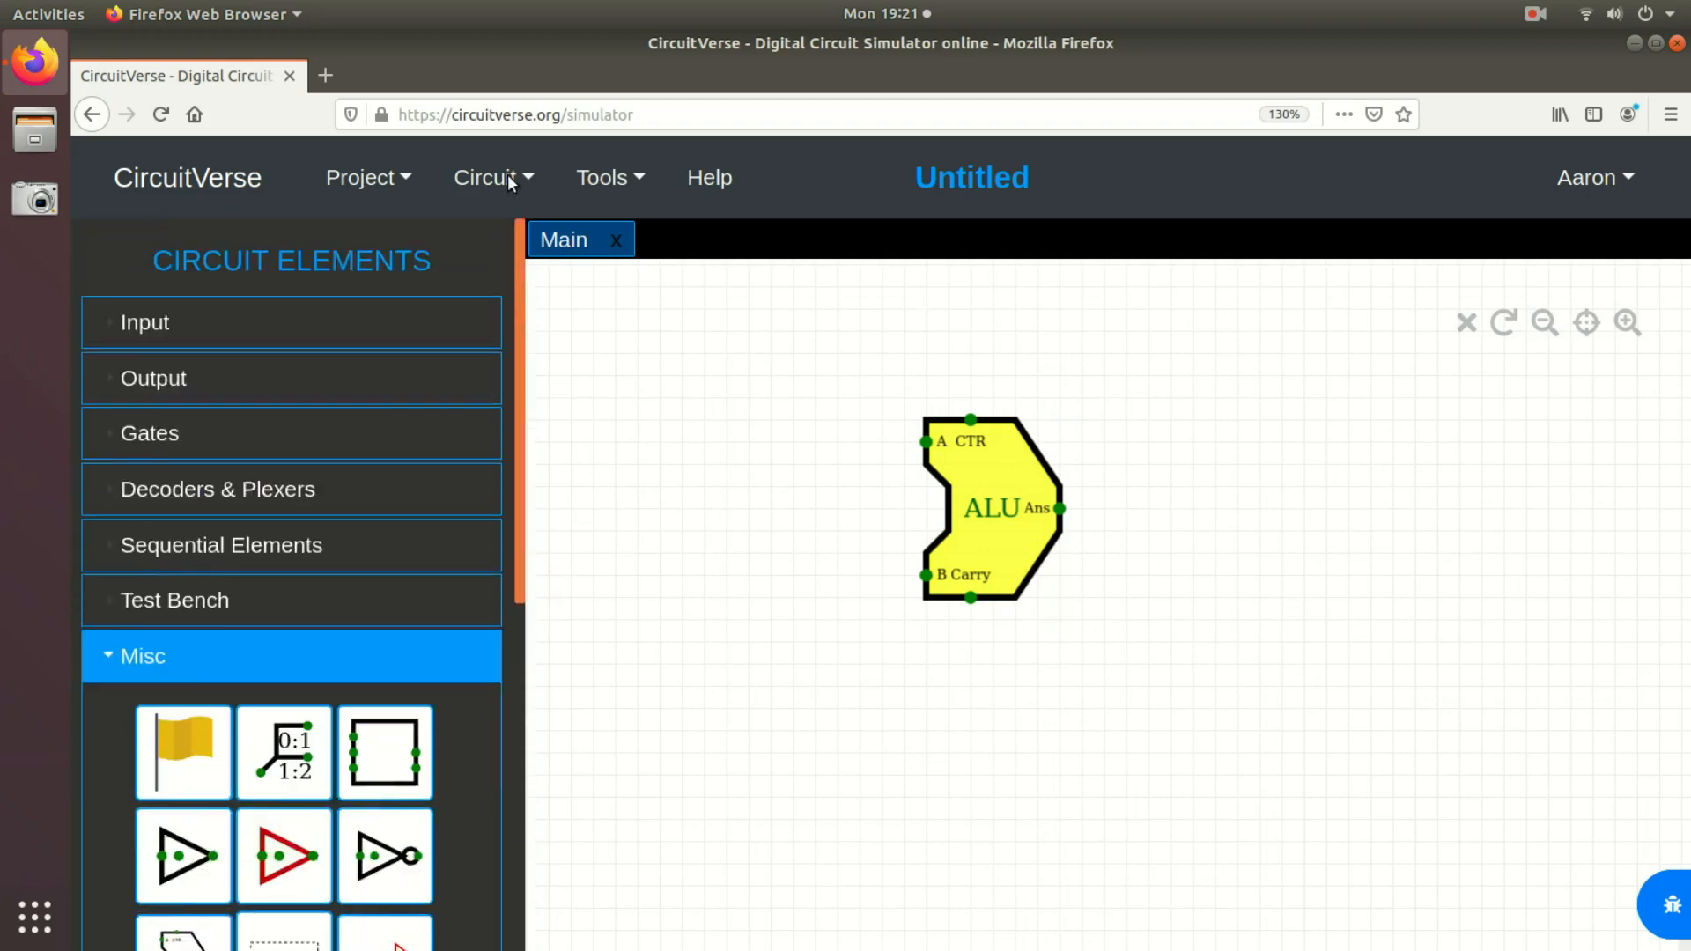
pyautogui.click(104, 323)
pyautogui.click(183, 418)
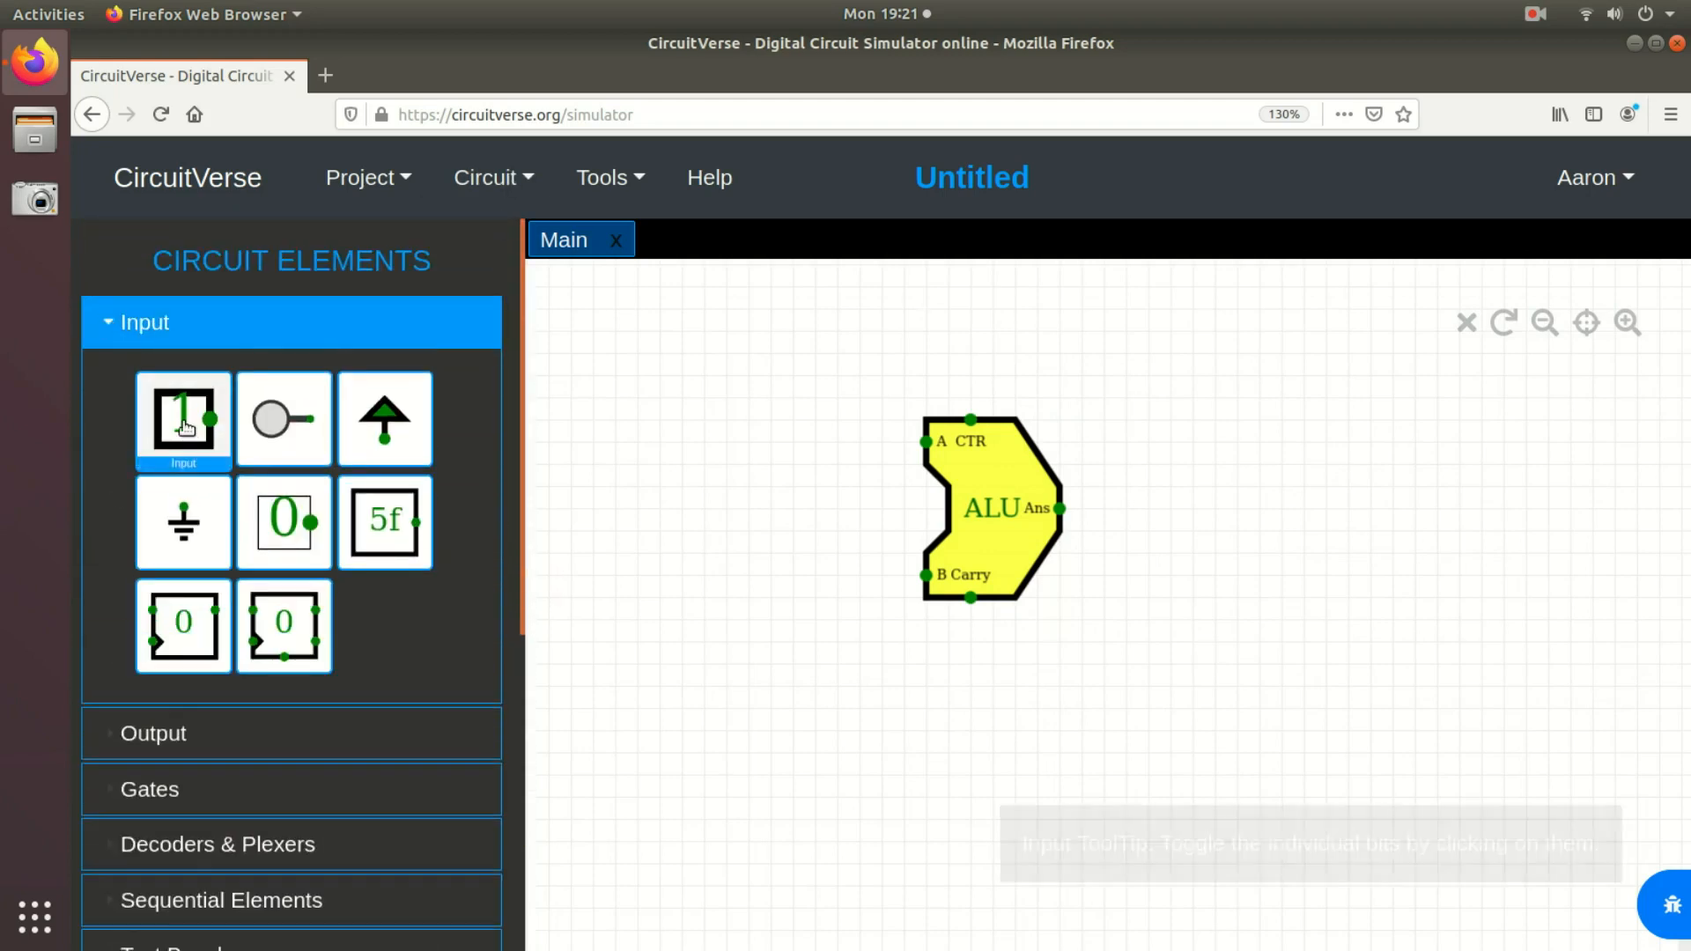
pyautogui.click(842, 449)
pyautogui.scroll(-6, 518, 604)
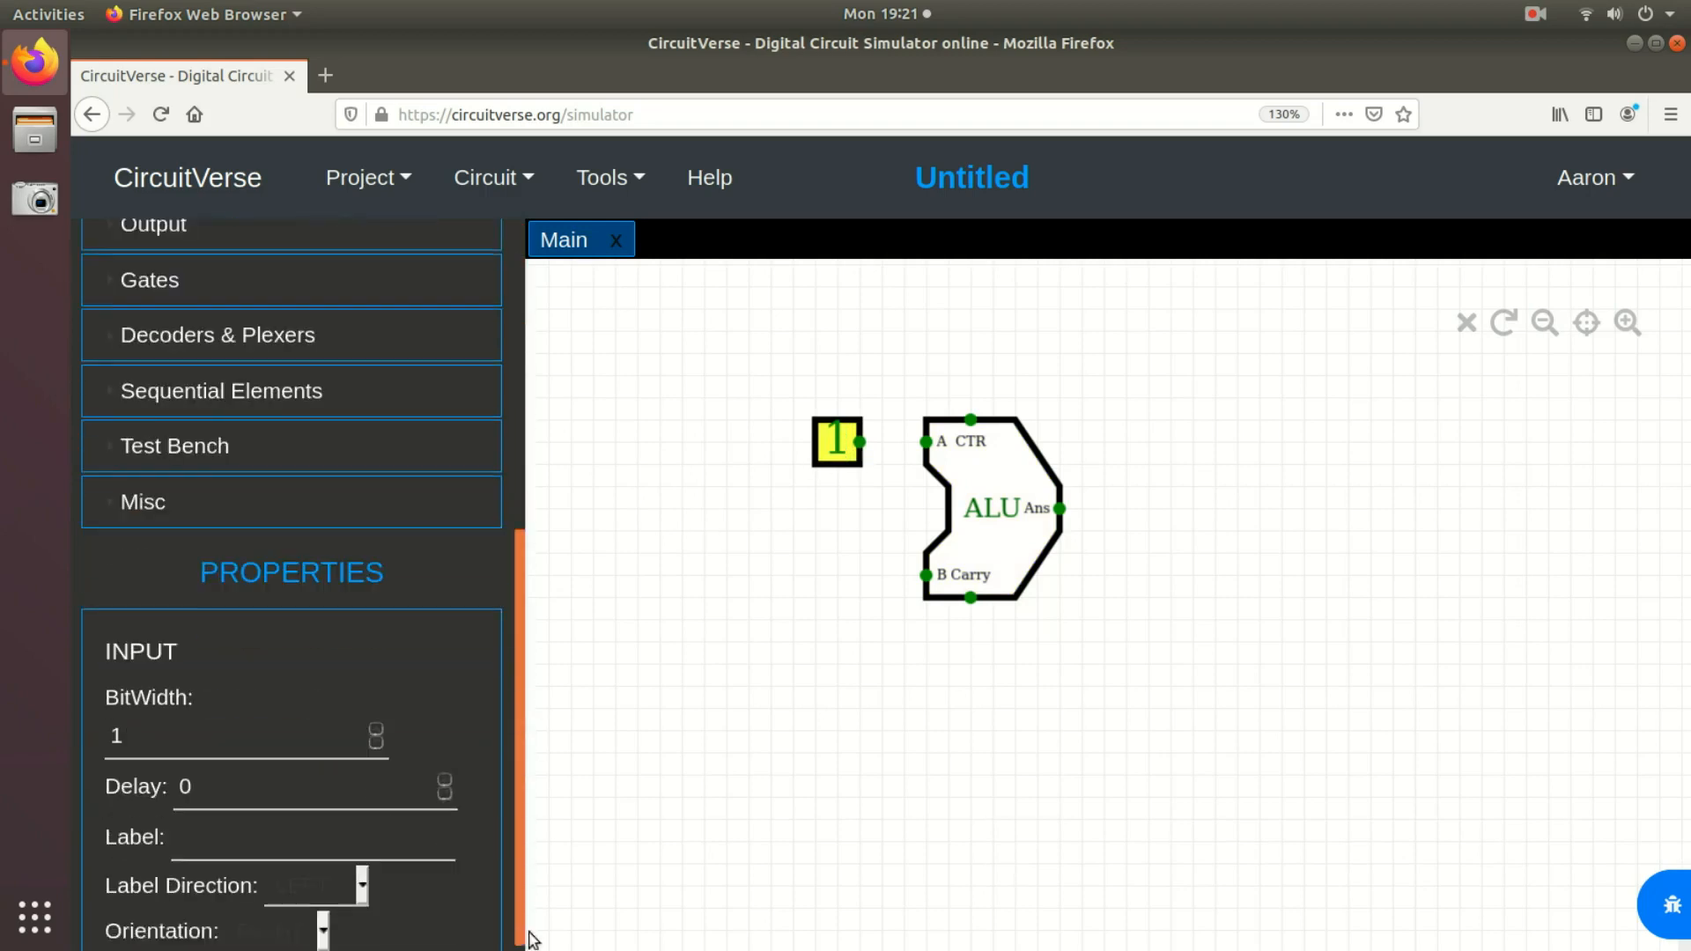
pyautogui.doubleClick(376, 698)
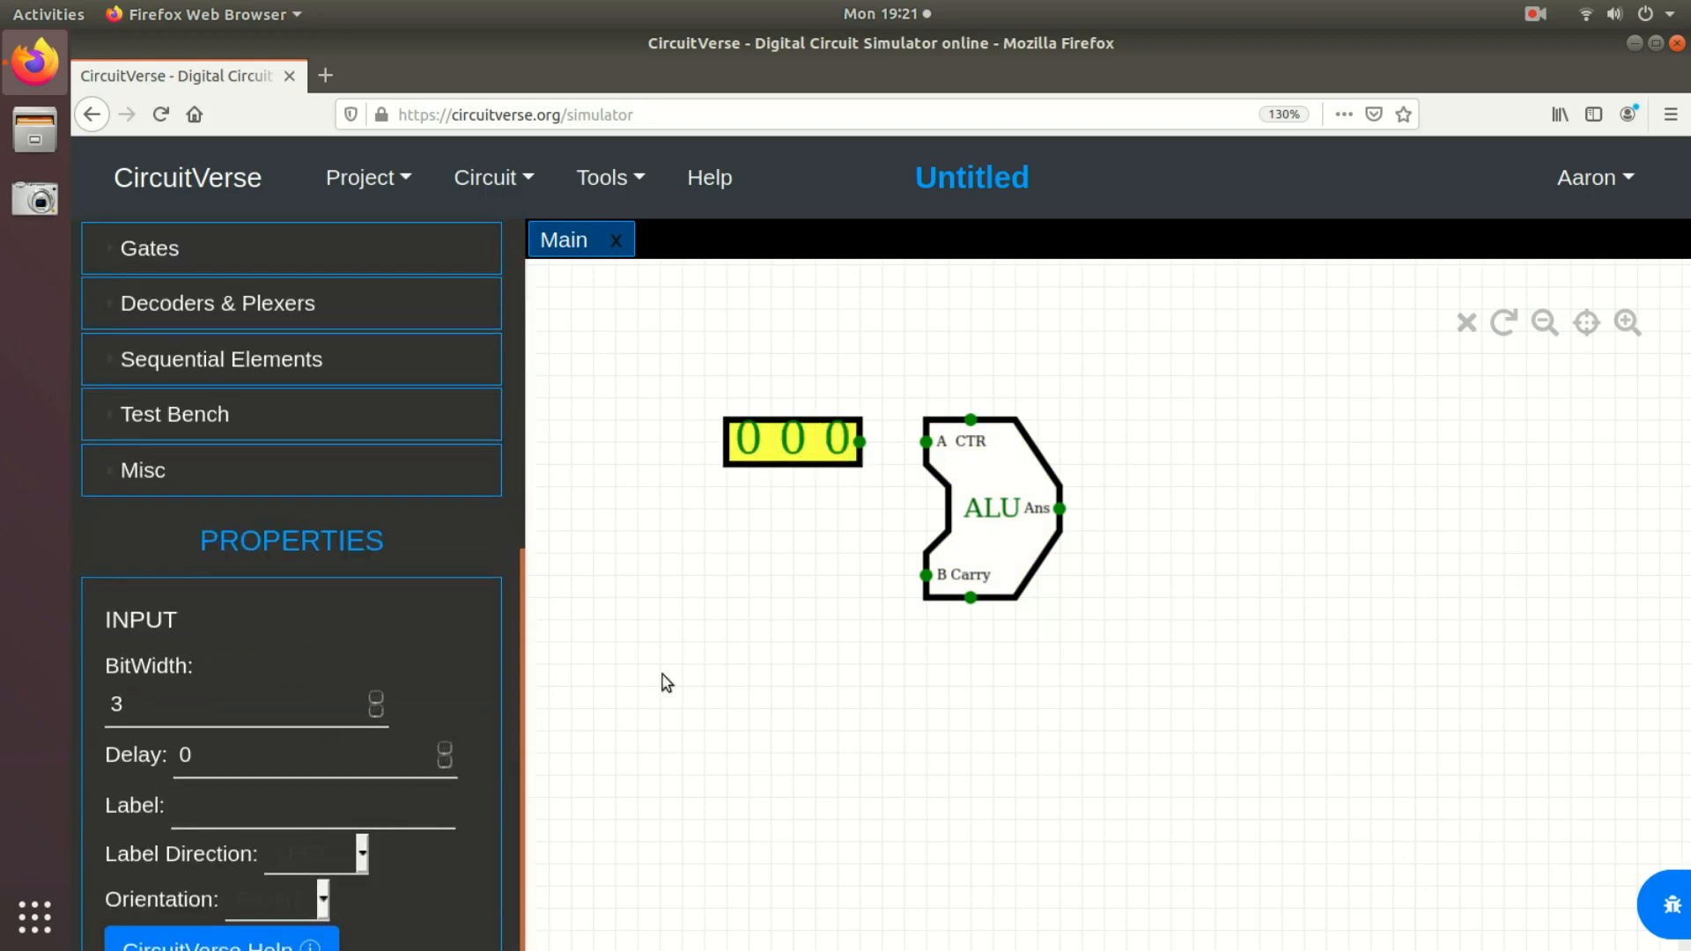
pyautogui.moveTo(856, 442); pyautogui.dragTo(926, 441)
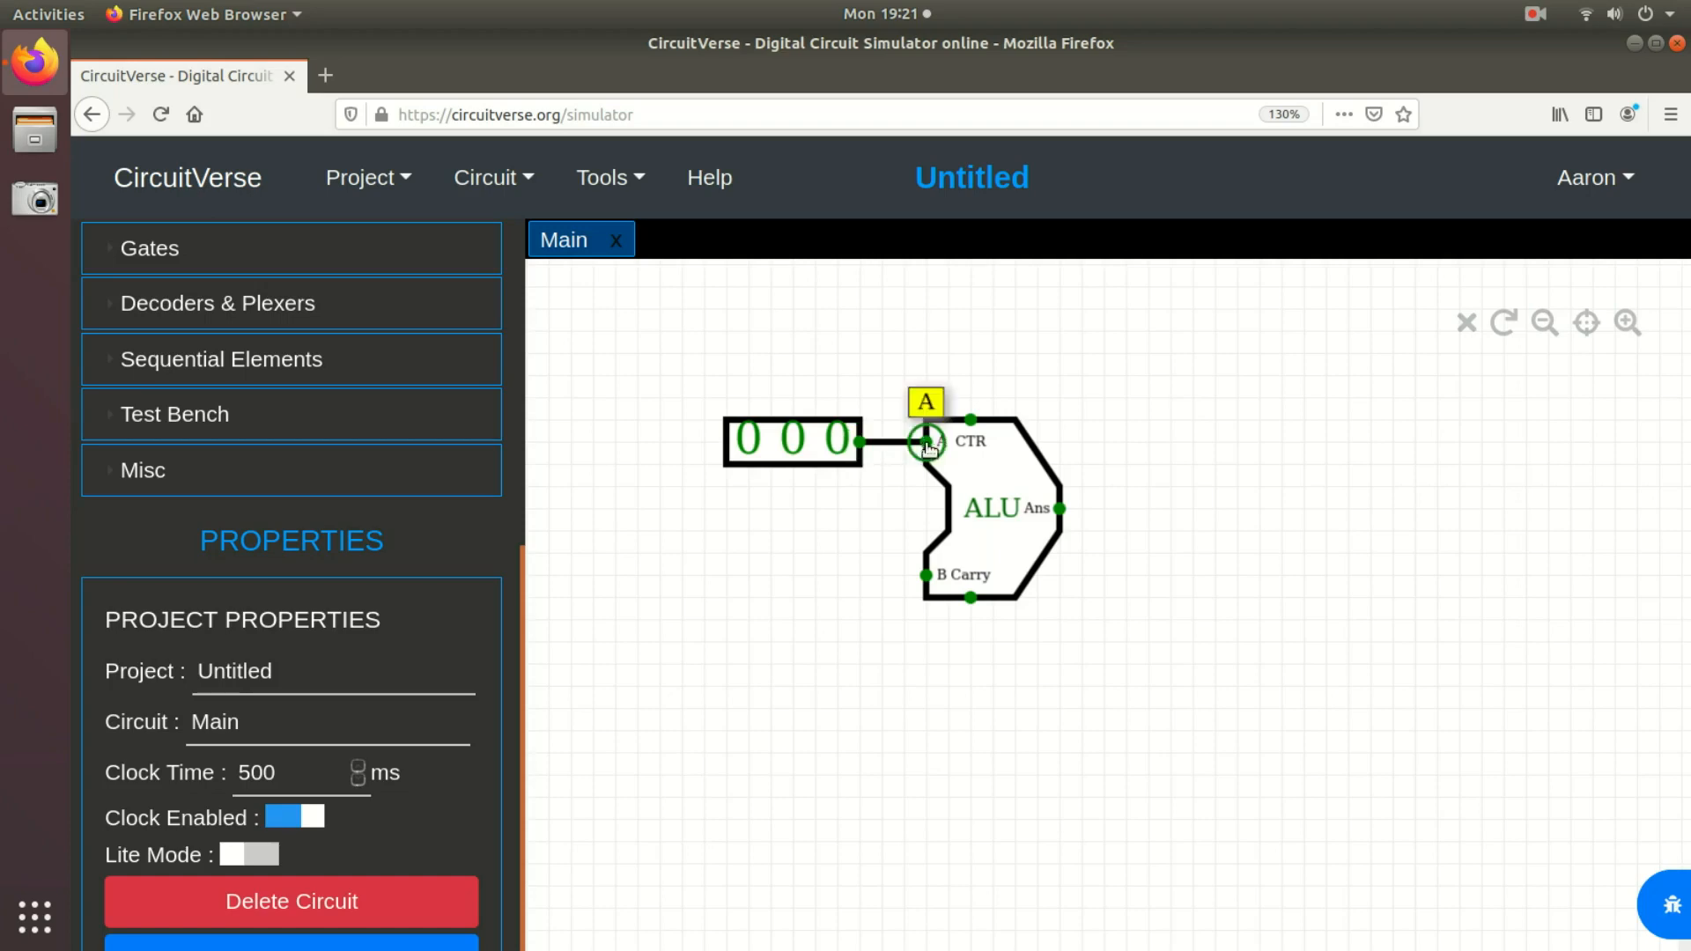
# Step: Add a second input element below the first one and wire it to the ALU's B pin
pyautogui.click(841, 440)
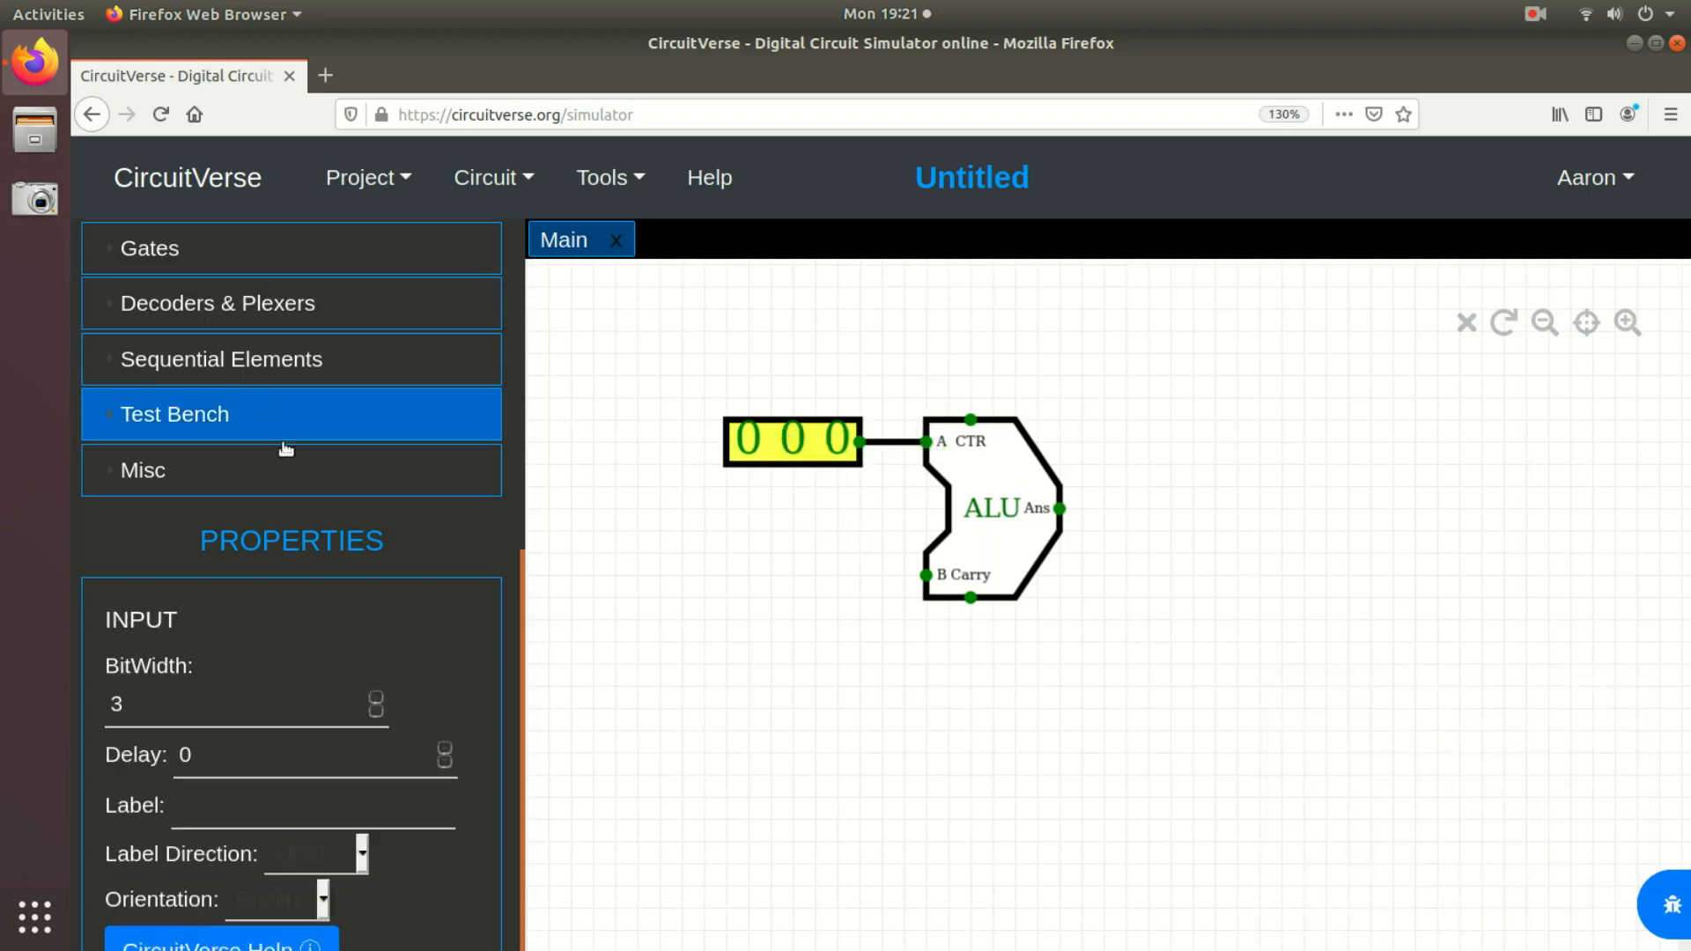
pyautogui.moveTo(513, 587); pyautogui.dragTo(535, 210)
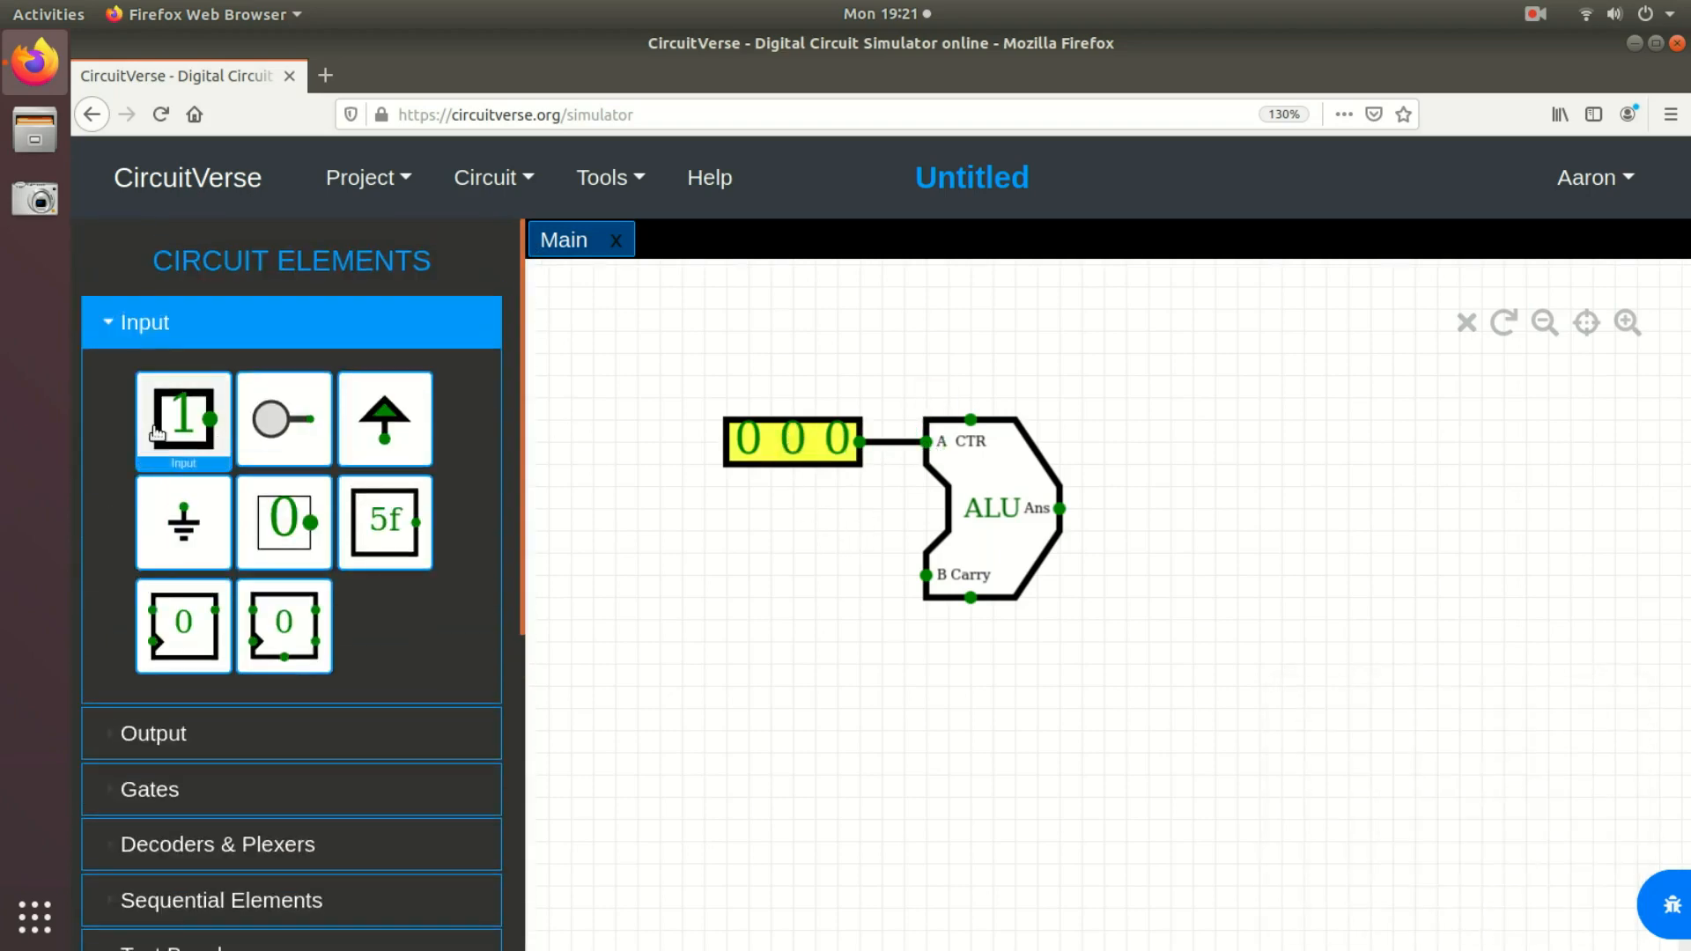
pyautogui.click(740, 609)
pyautogui.click(834, 579)
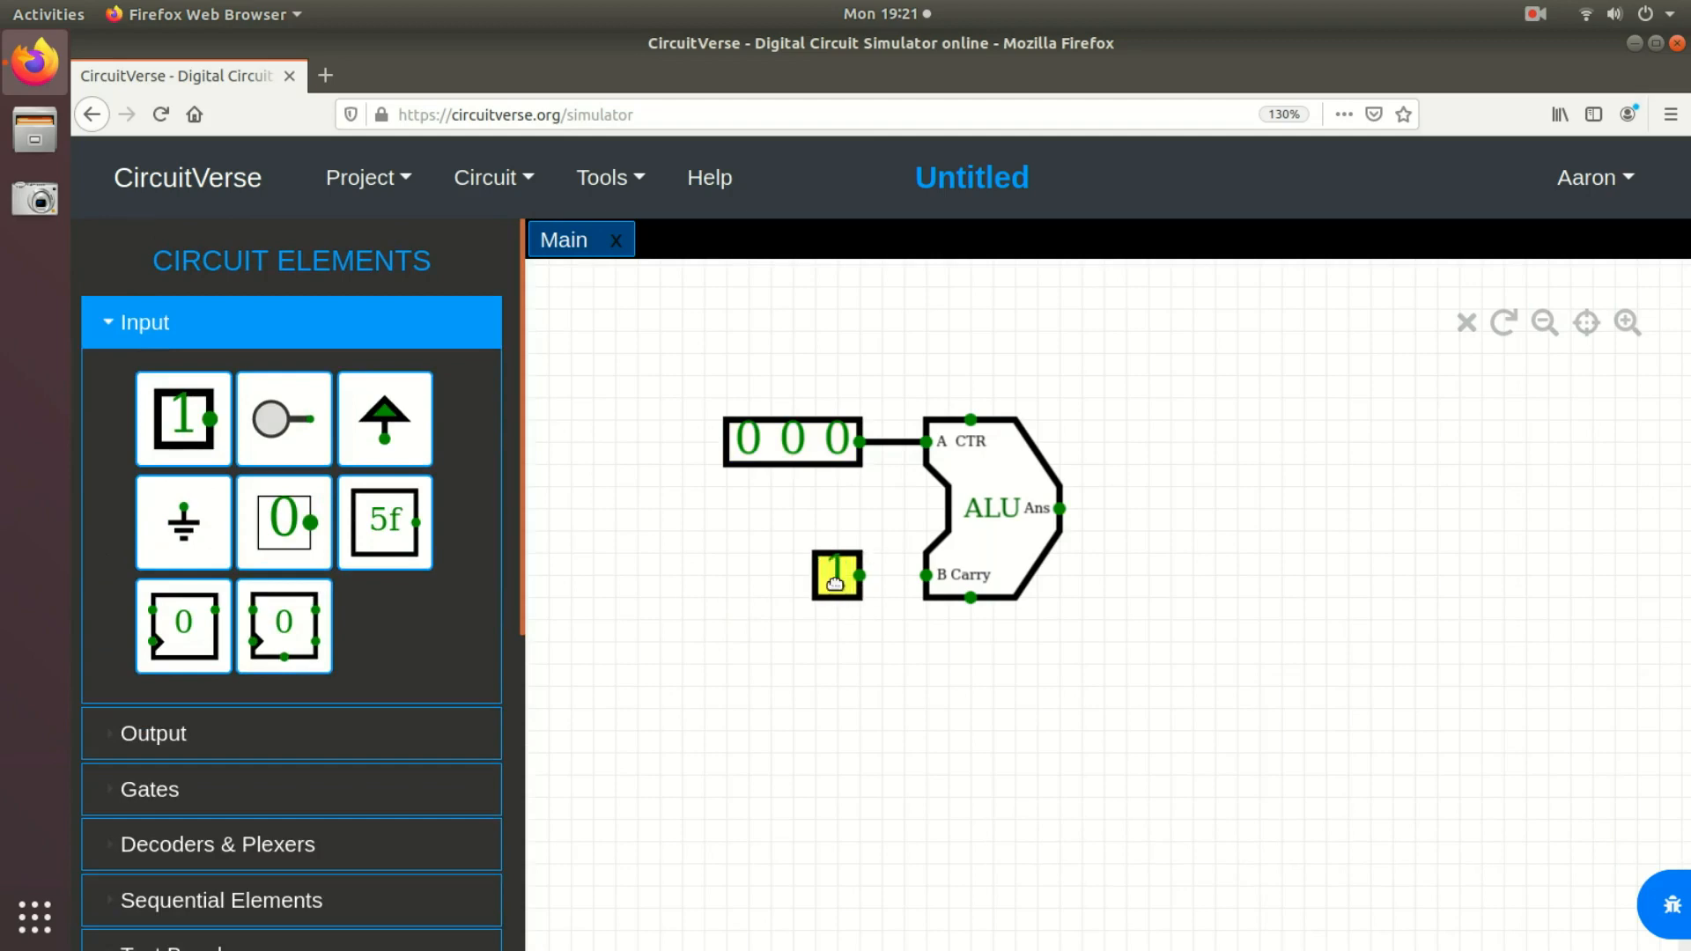
pyautogui.moveTo(926, 575); pyautogui.dragTo(844, 578)
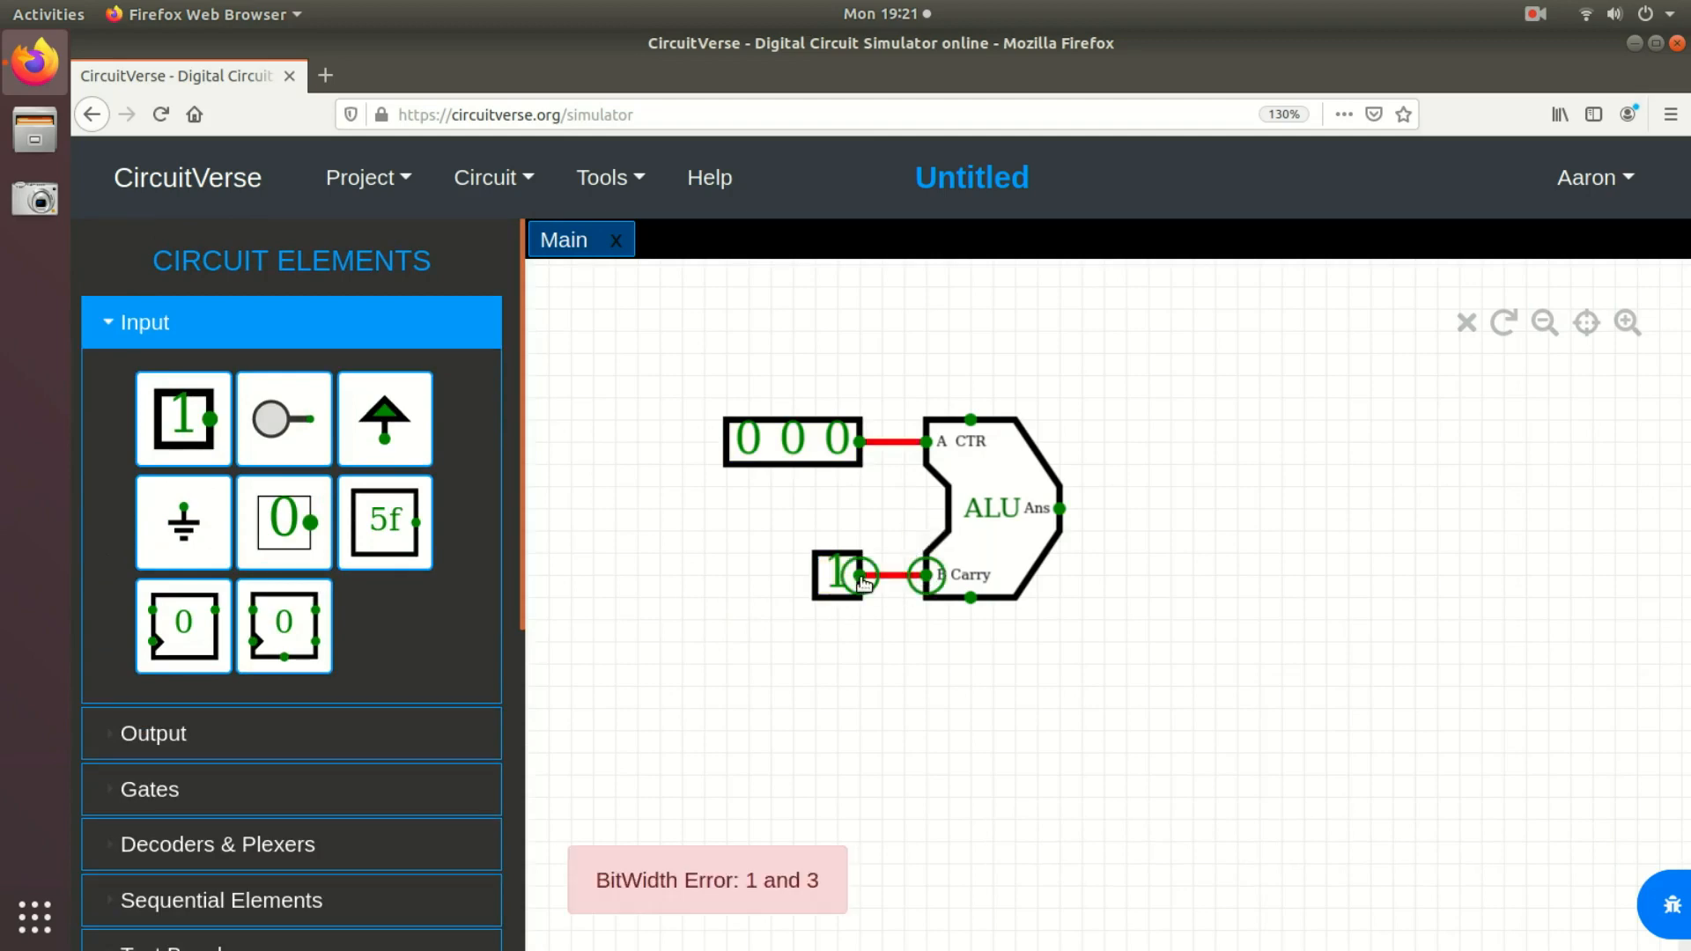
# Step: Set the bit width of the input at the ALU's B pin to 3
pyautogui.moveTo(514, 531); pyautogui.dragTo(515, 911)
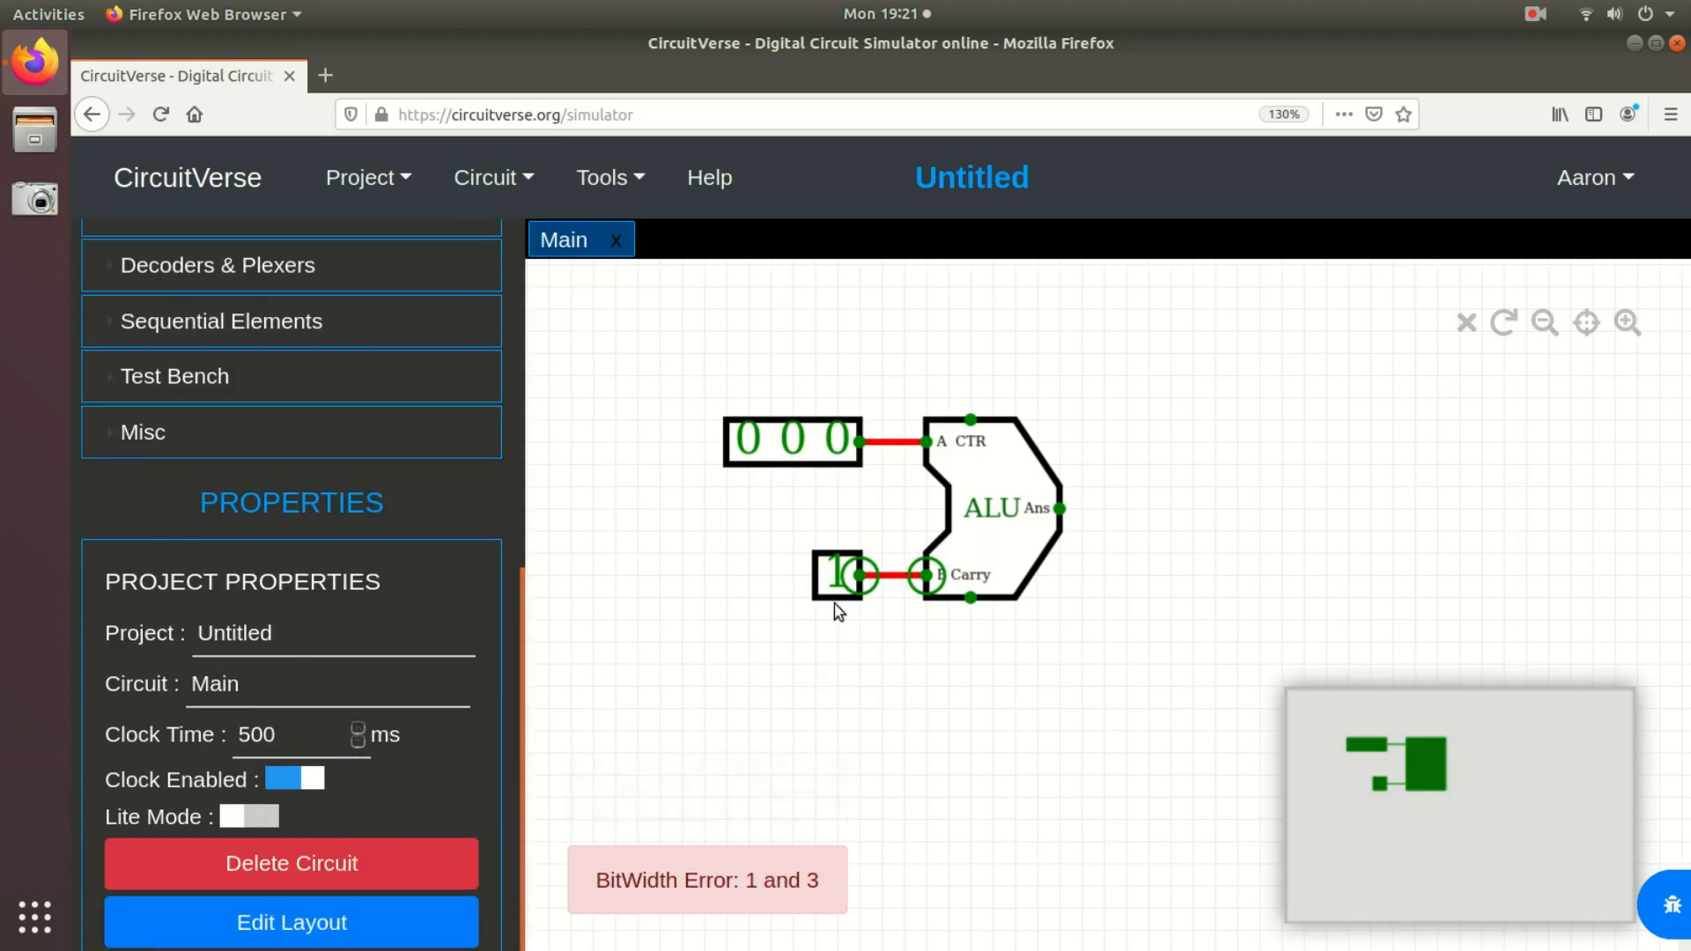
pyautogui.click(835, 577)
pyautogui.click(377, 675)
pyautogui.click(377, 674)
pyautogui.click(916, 732)
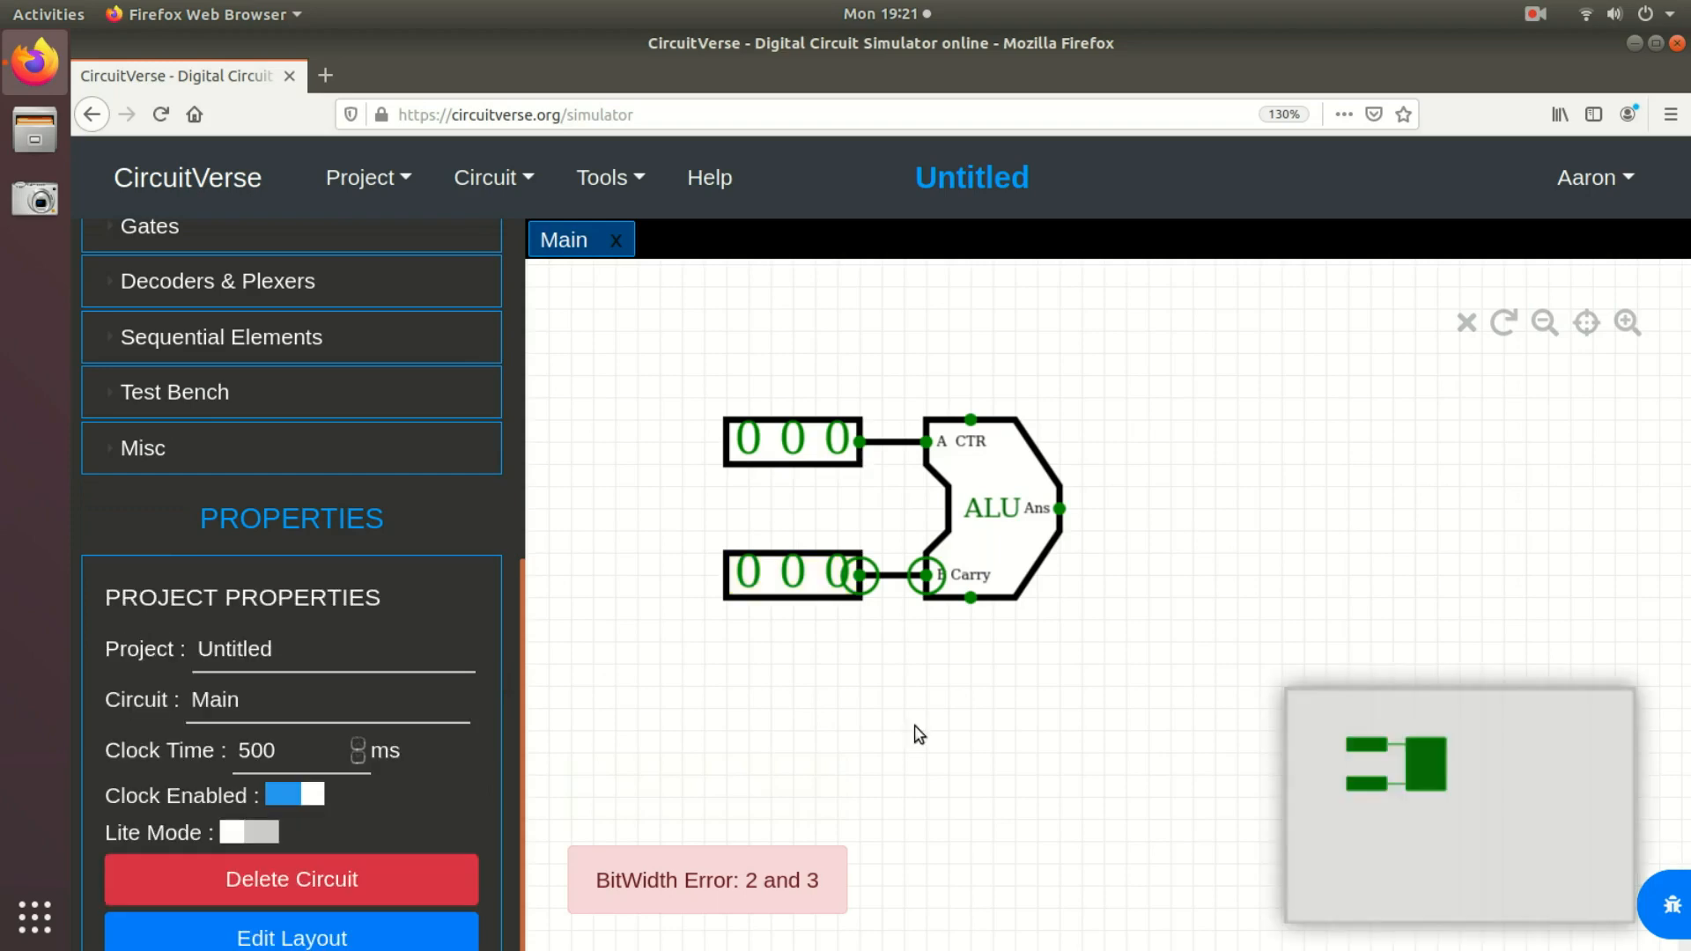
# Step: Delete the wire at the ALU's B pin and reconnect the lower input to B
pyautogui.click(890, 578)
pyautogui.press('Delete')
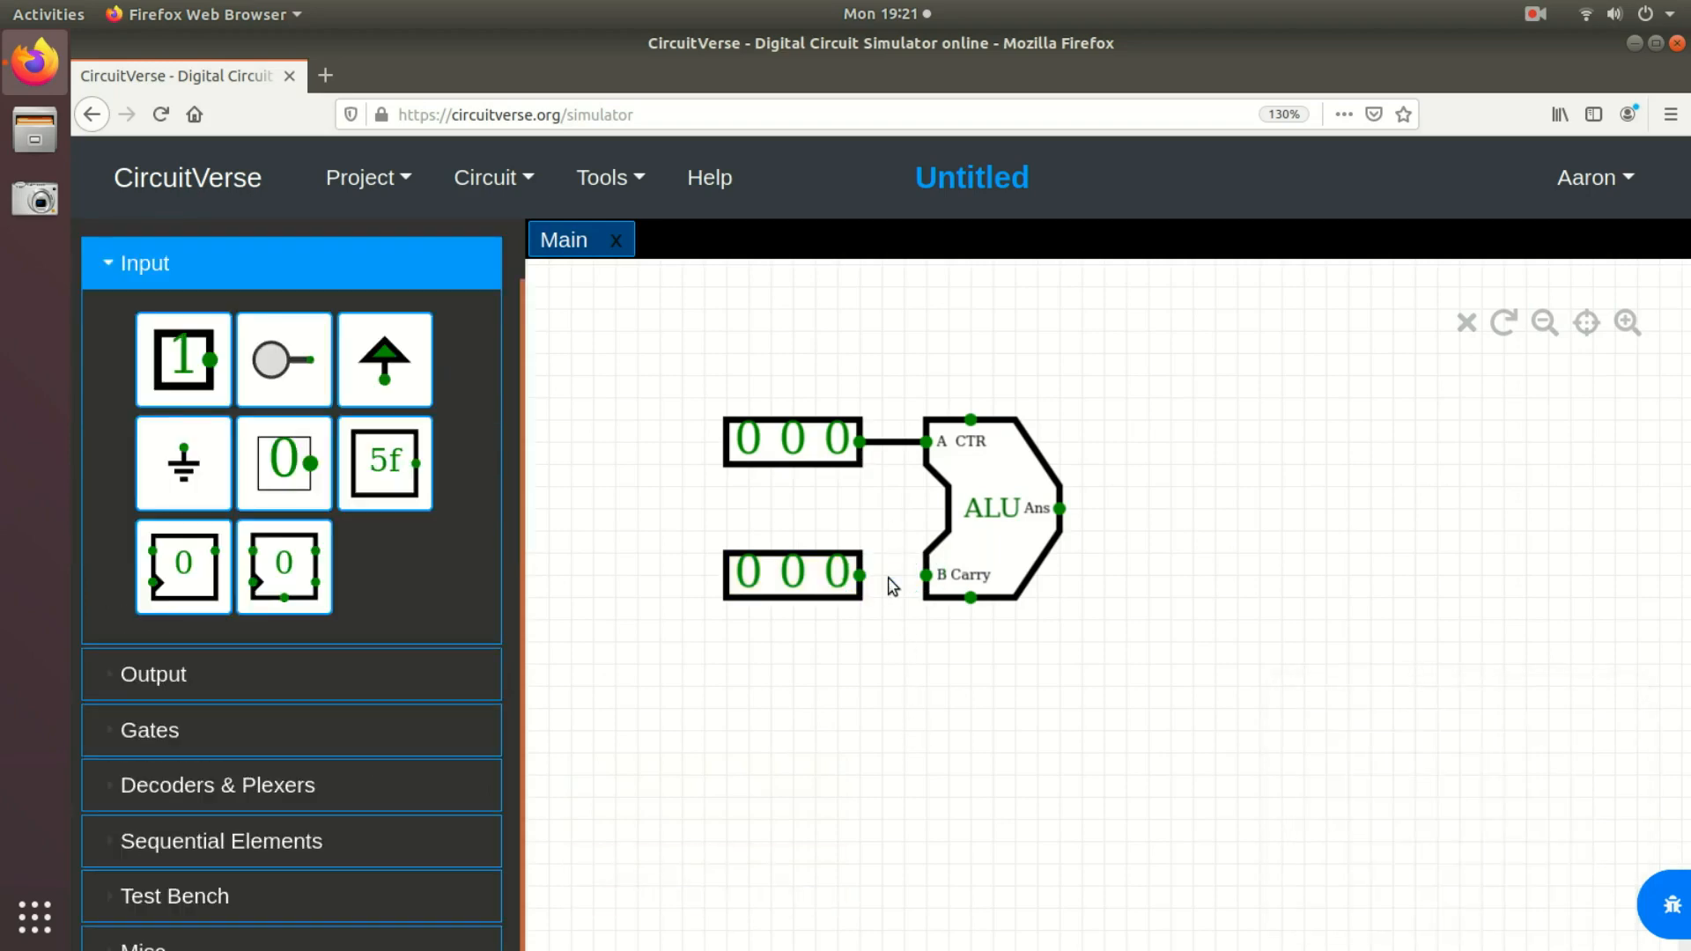
pyautogui.moveTo(860, 576); pyautogui.dragTo(926, 577)
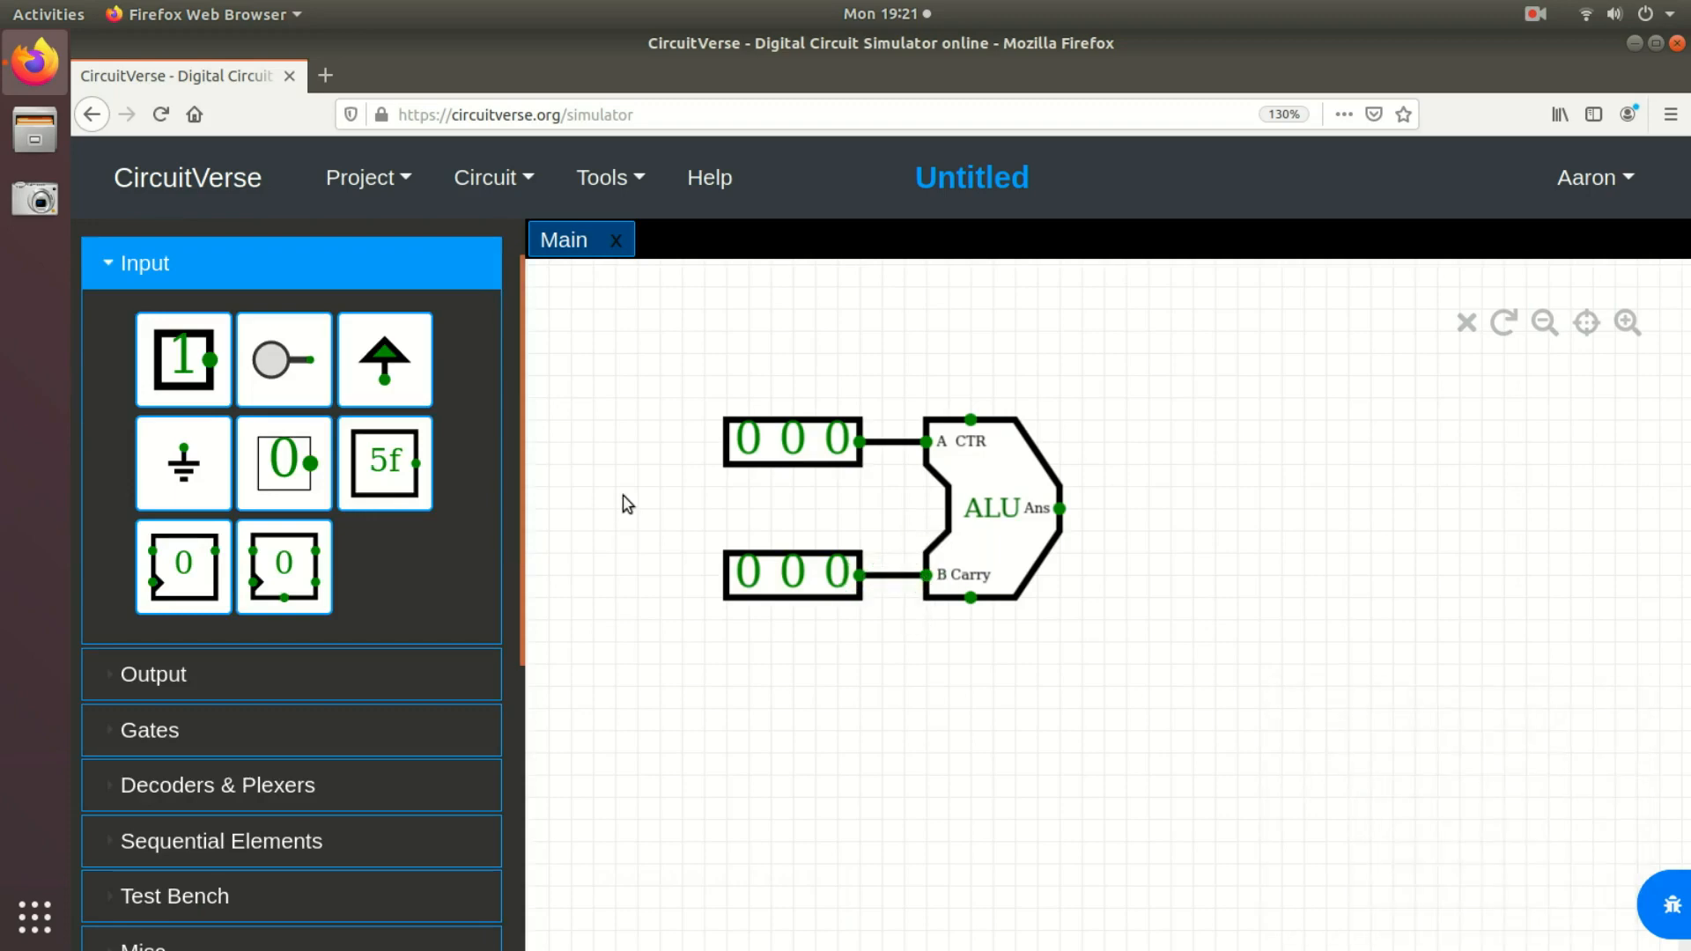
# Step: Add a third input above the ALU, set its bit width to 3 and wire it to the CTR pin
pyautogui.click(179, 361)
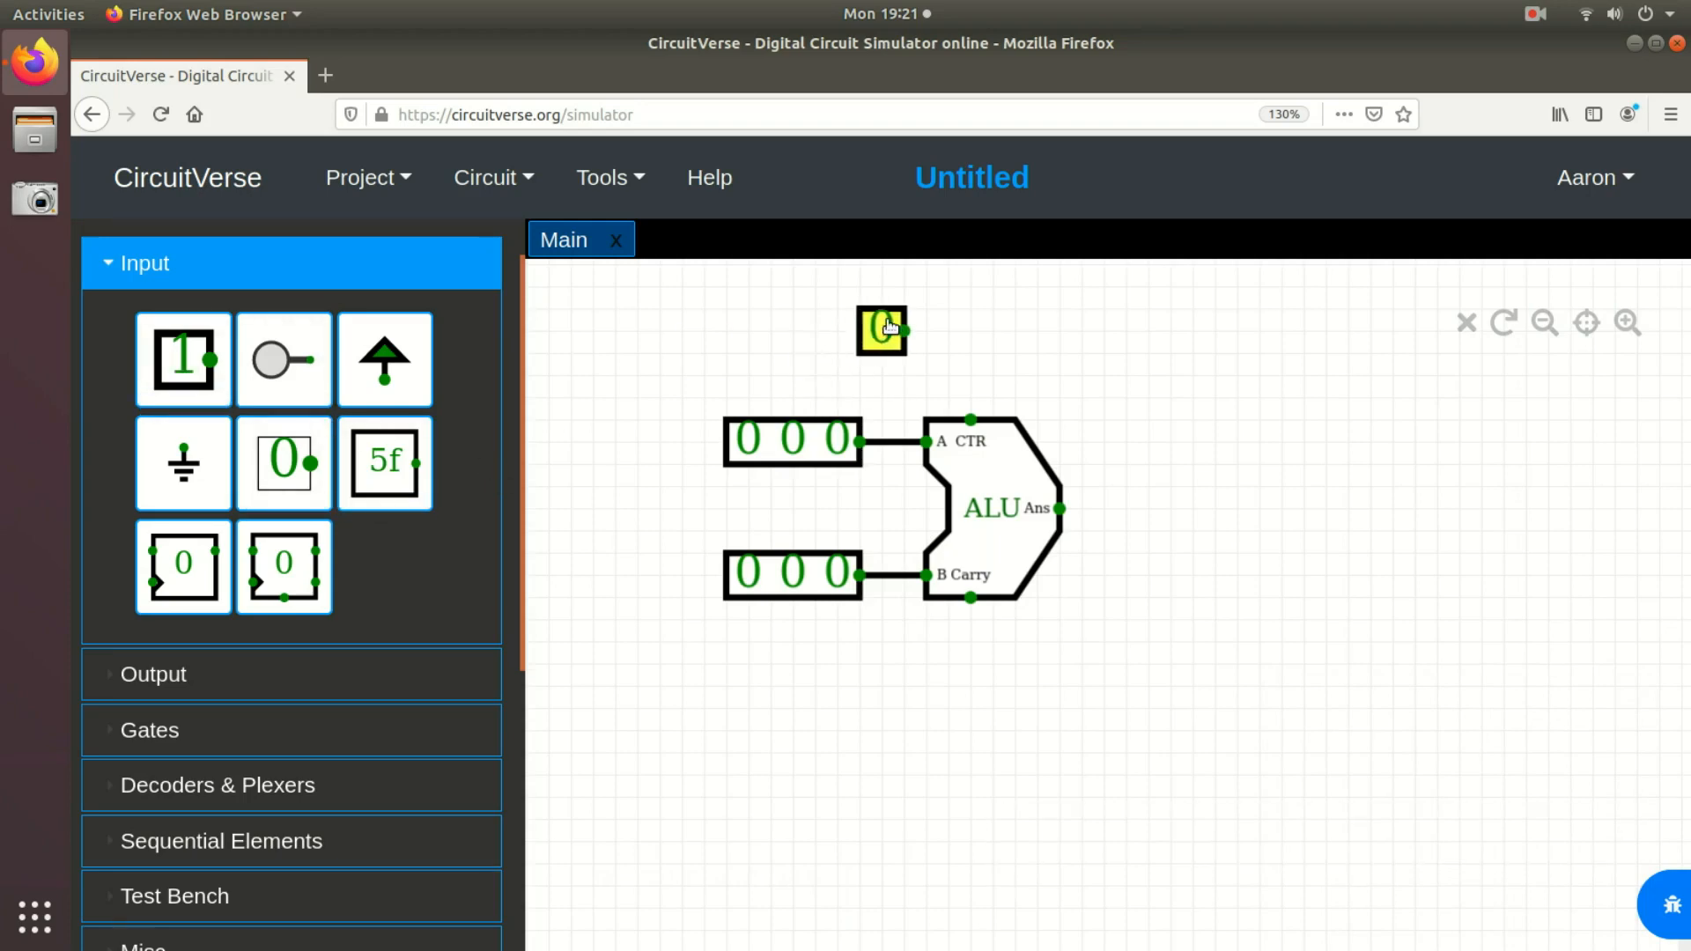
pyautogui.moveTo(926, 332)
pyautogui.mouseDown()
pyautogui.moveTo(981, 410)
pyautogui.moveTo(967, 333)
pyautogui.moveTo(928, 332)
pyautogui.mouseUp()
pyautogui.click(909, 330)
pyautogui.click(902, 331)
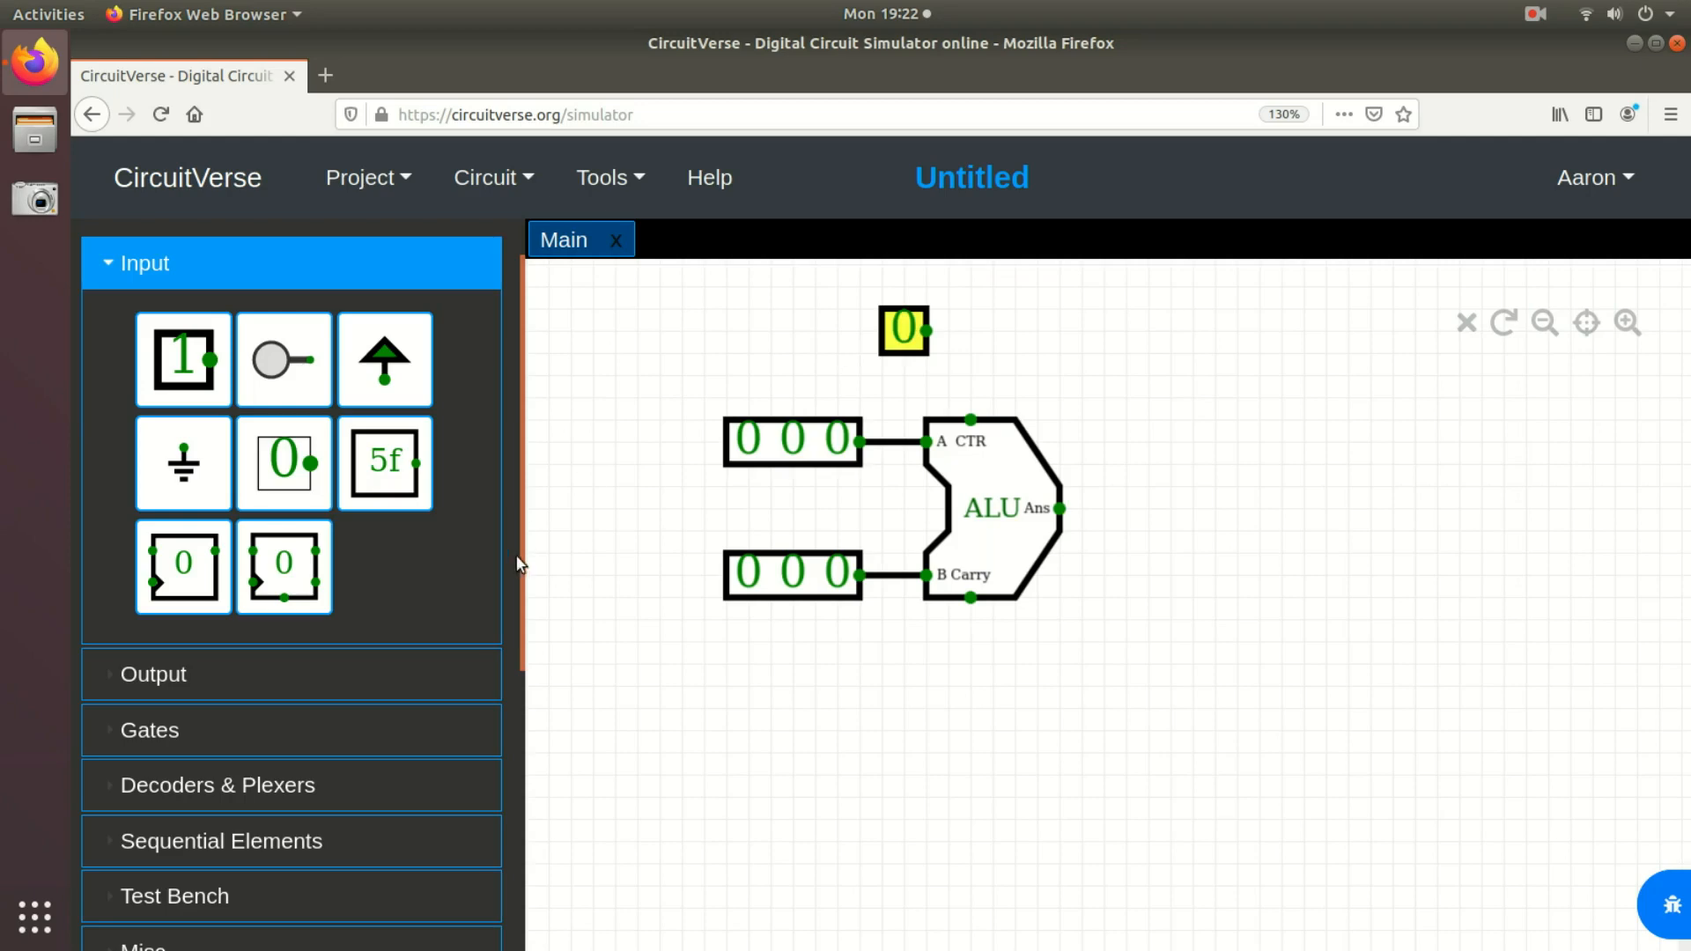
pyautogui.scroll(-5, 372, 787)
pyautogui.click(375, 817)
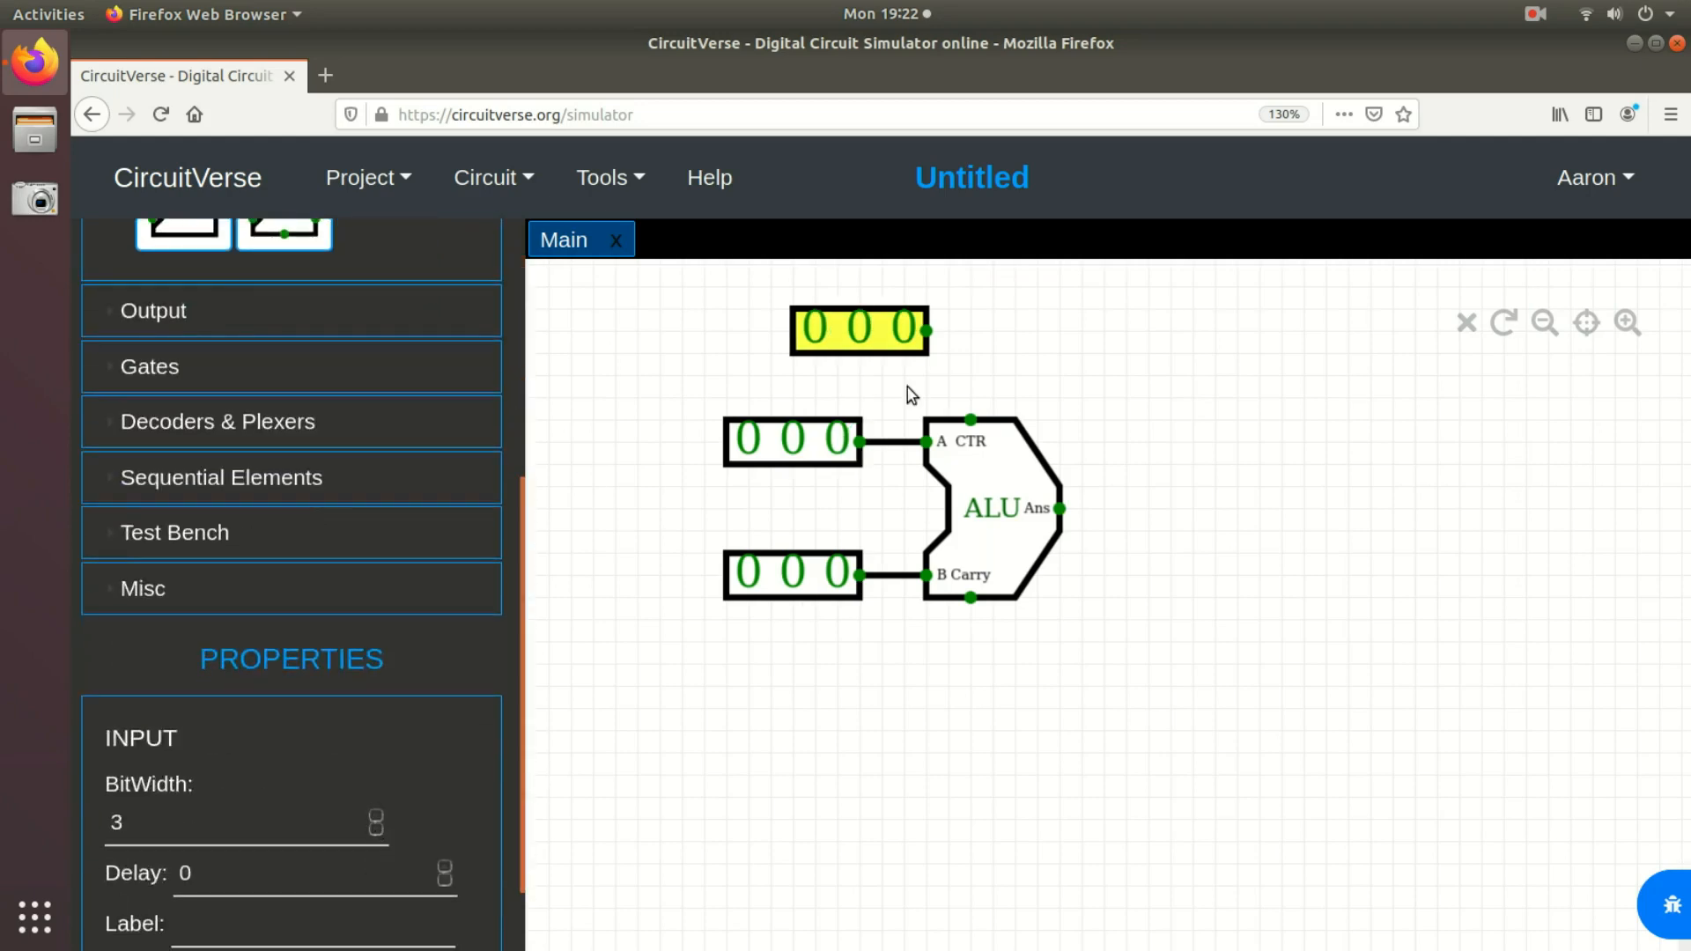
pyautogui.moveTo(926, 331); pyautogui.dragTo(979, 421)
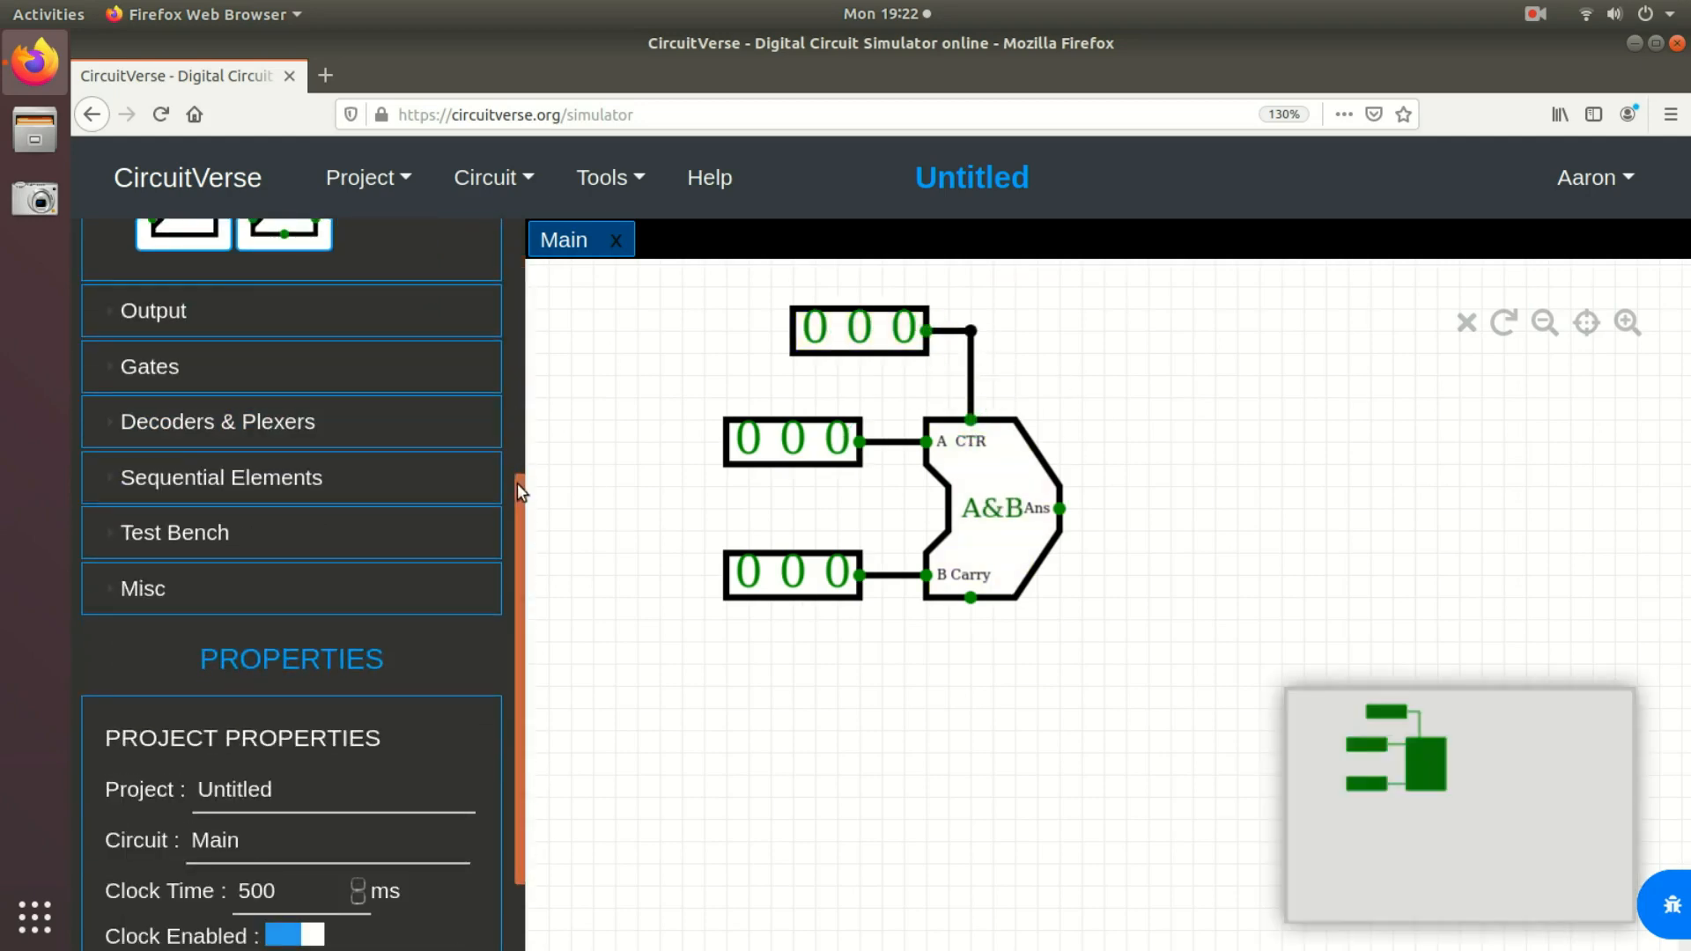
# Step: Add an output element beside the ALU's Ans pin and wire it to Ans
pyautogui.moveTo(516, 483); pyautogui.dragTo(539, 265)
pyautogui.click(163, 684)
pyautogui.click(183, 426)
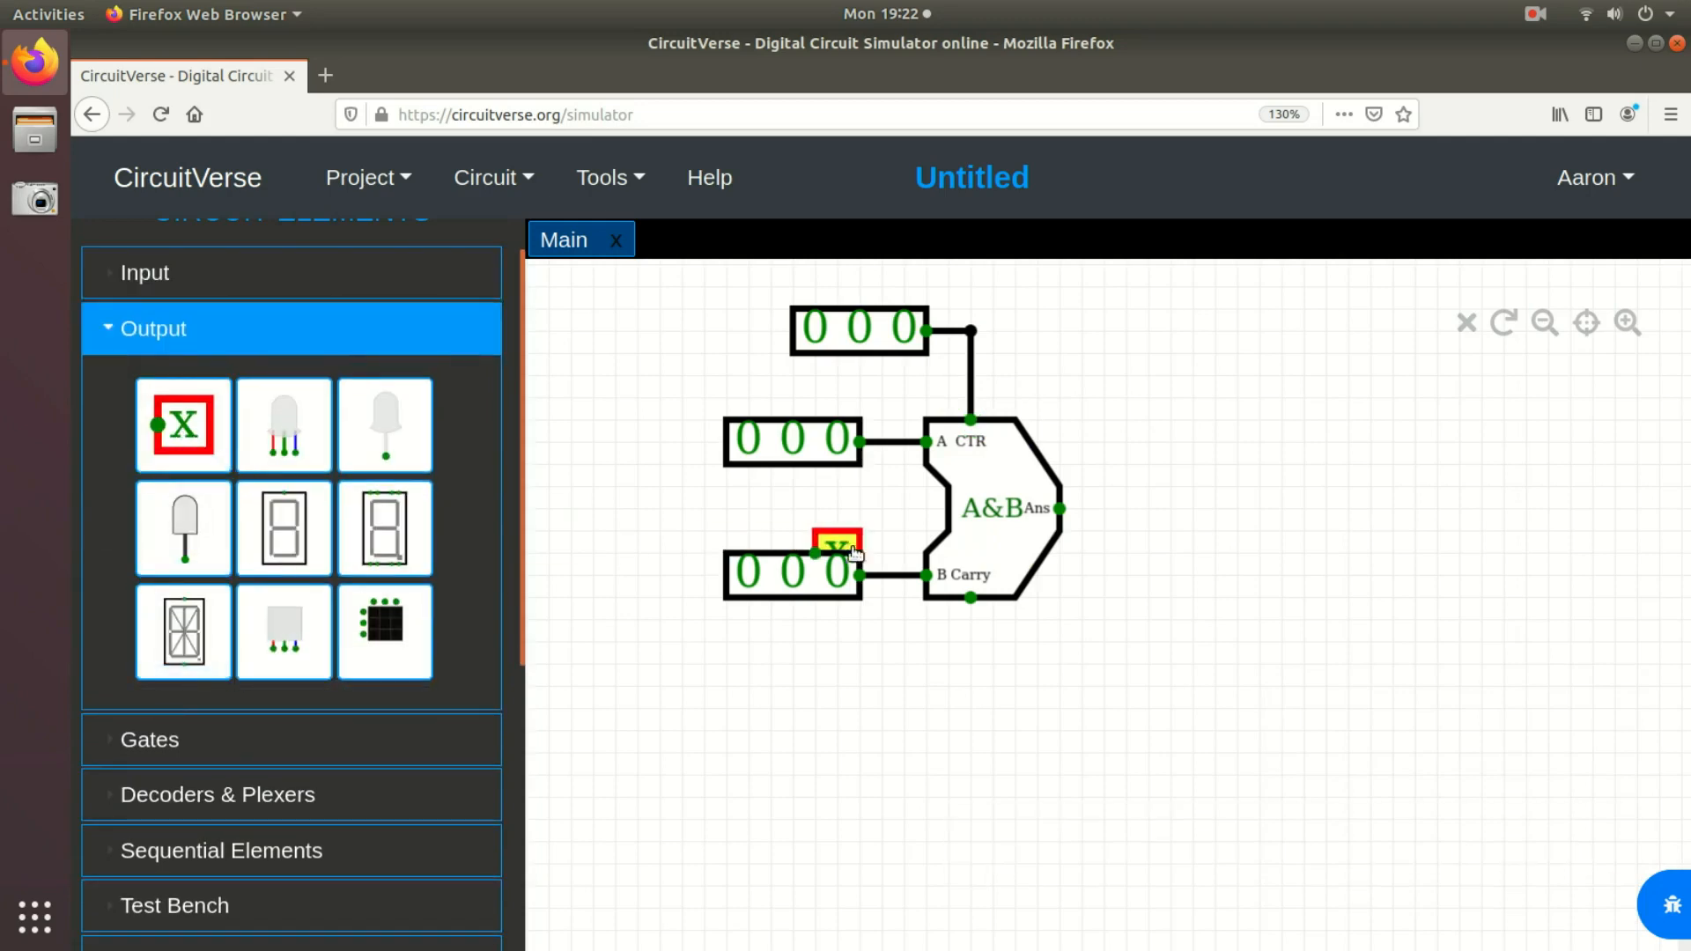
pyautogui.moveTo(1127, 509); pyautogui.dragTo(1060, 508)
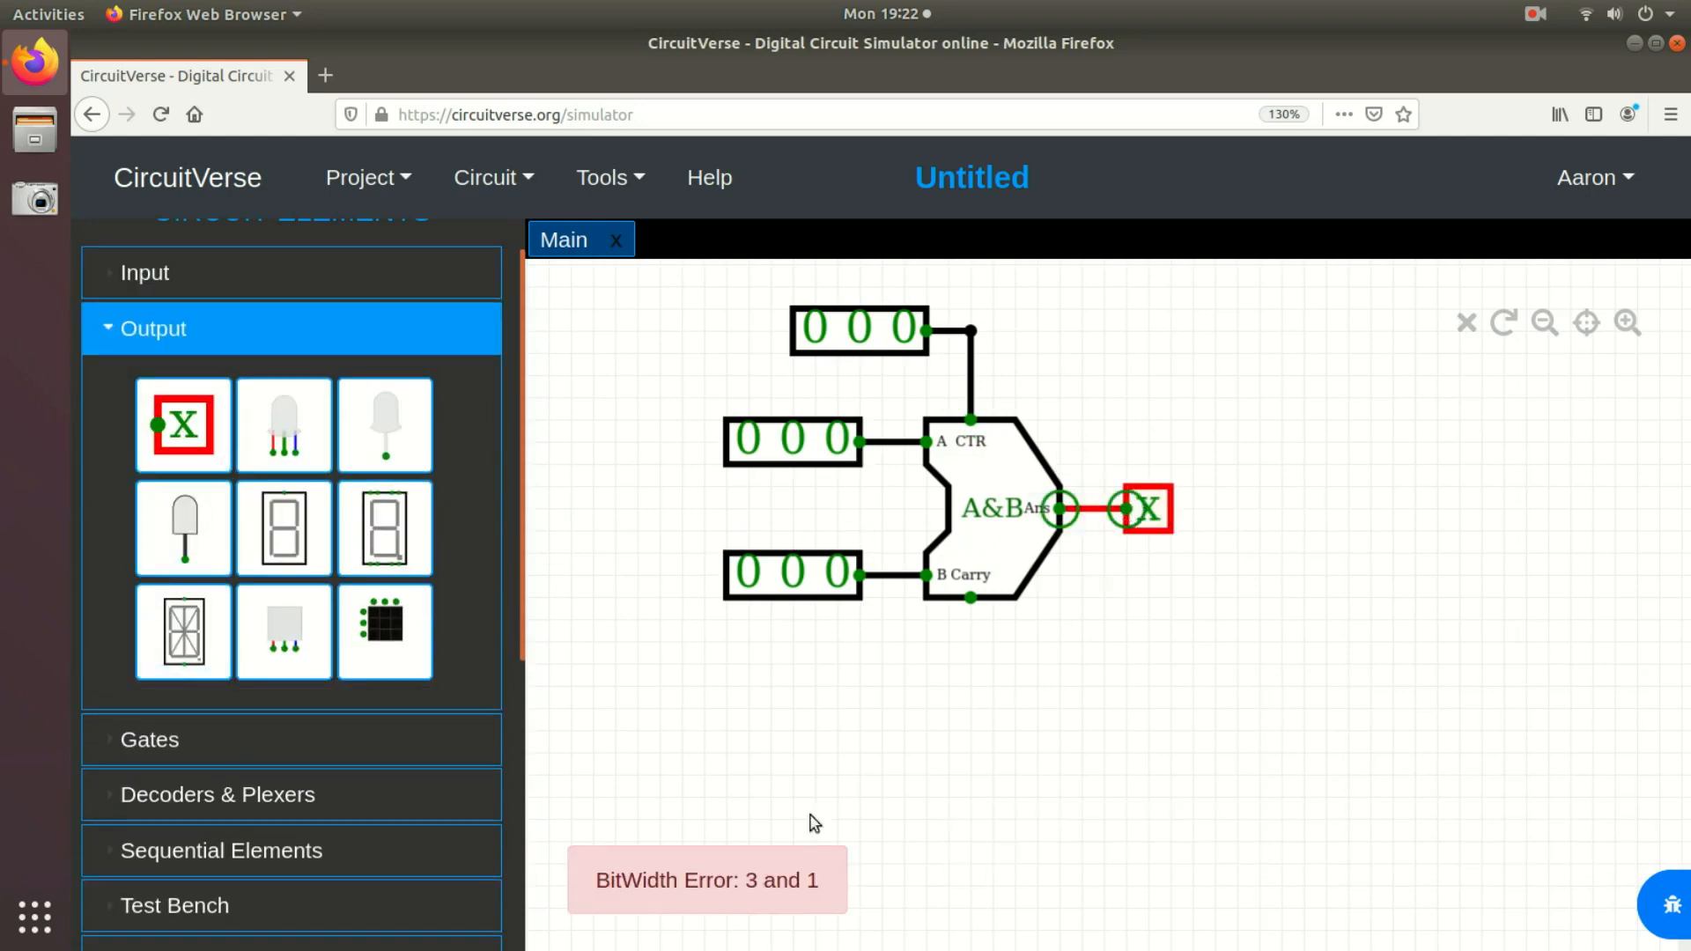
# Step: Delete the wire between the ALU's Ans pin and the output element
pyautogui.scroll(-5, 514, 884)
pyautogui.scroll(-2, 514, 884)
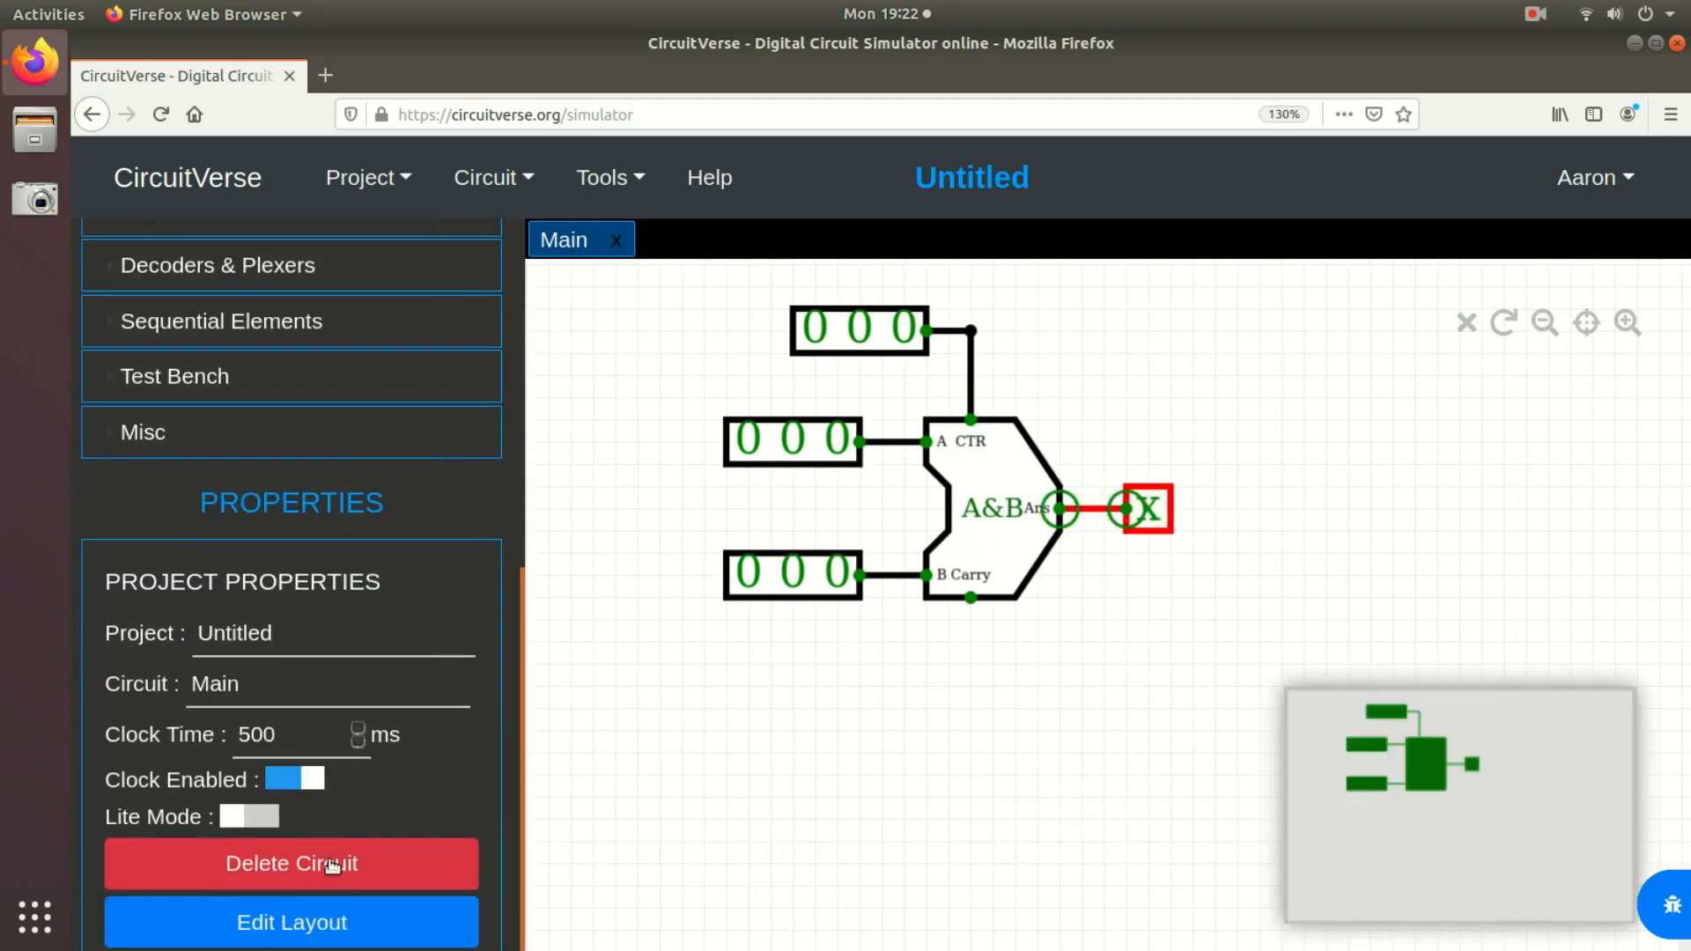
pyautogui.click(1085, 509)
pyautogui.press('Delete')
# Step: Set the output element's bit width to 3 and reconnect it to the ALU's Ans pin
pyautogui.click(1145, 510)
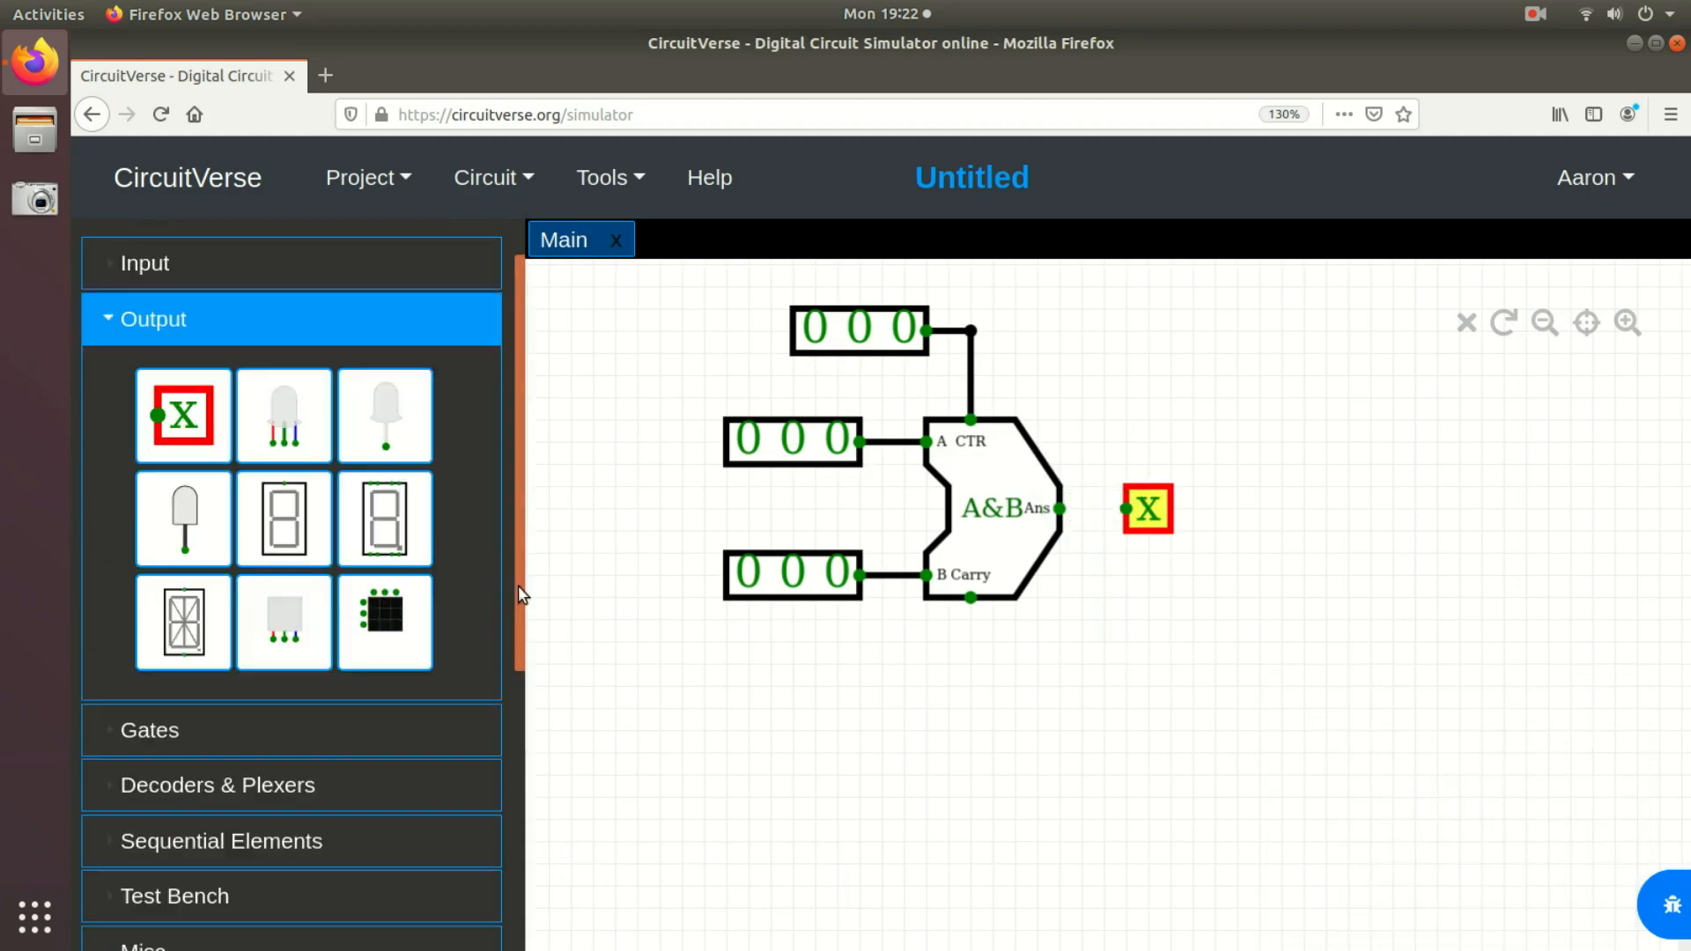
pyautogui.moveTo(520, 590); pyautogui.dragTo(517, 898)
pyautogui.doubleClick(375, 676)
pyautogui.moveTo(1060, 509); pyautogui.dragTo(1127, 509)
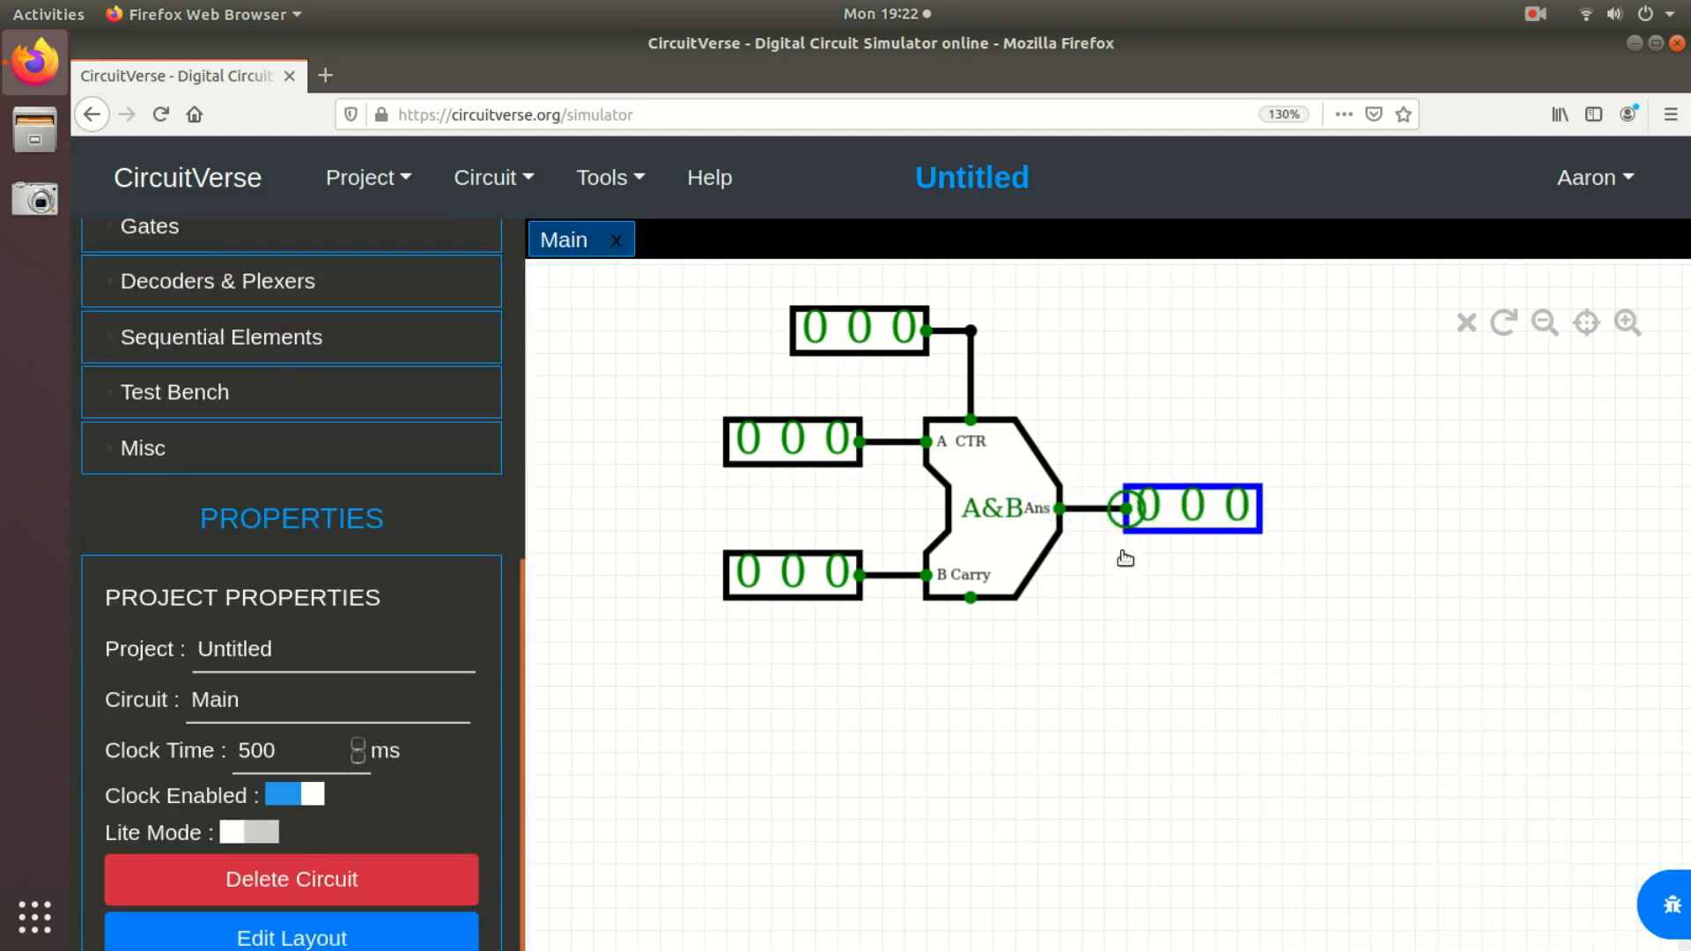
# Step: Add a one-bit output below the Ans output and wire it to the ALU's Carry pin
pyautogui.moveTo(522, 653); pyautogui.dragTo(546, 299)
pyautogui.moveTo(180, 474); pyautogui.dragTo(1154, 641)
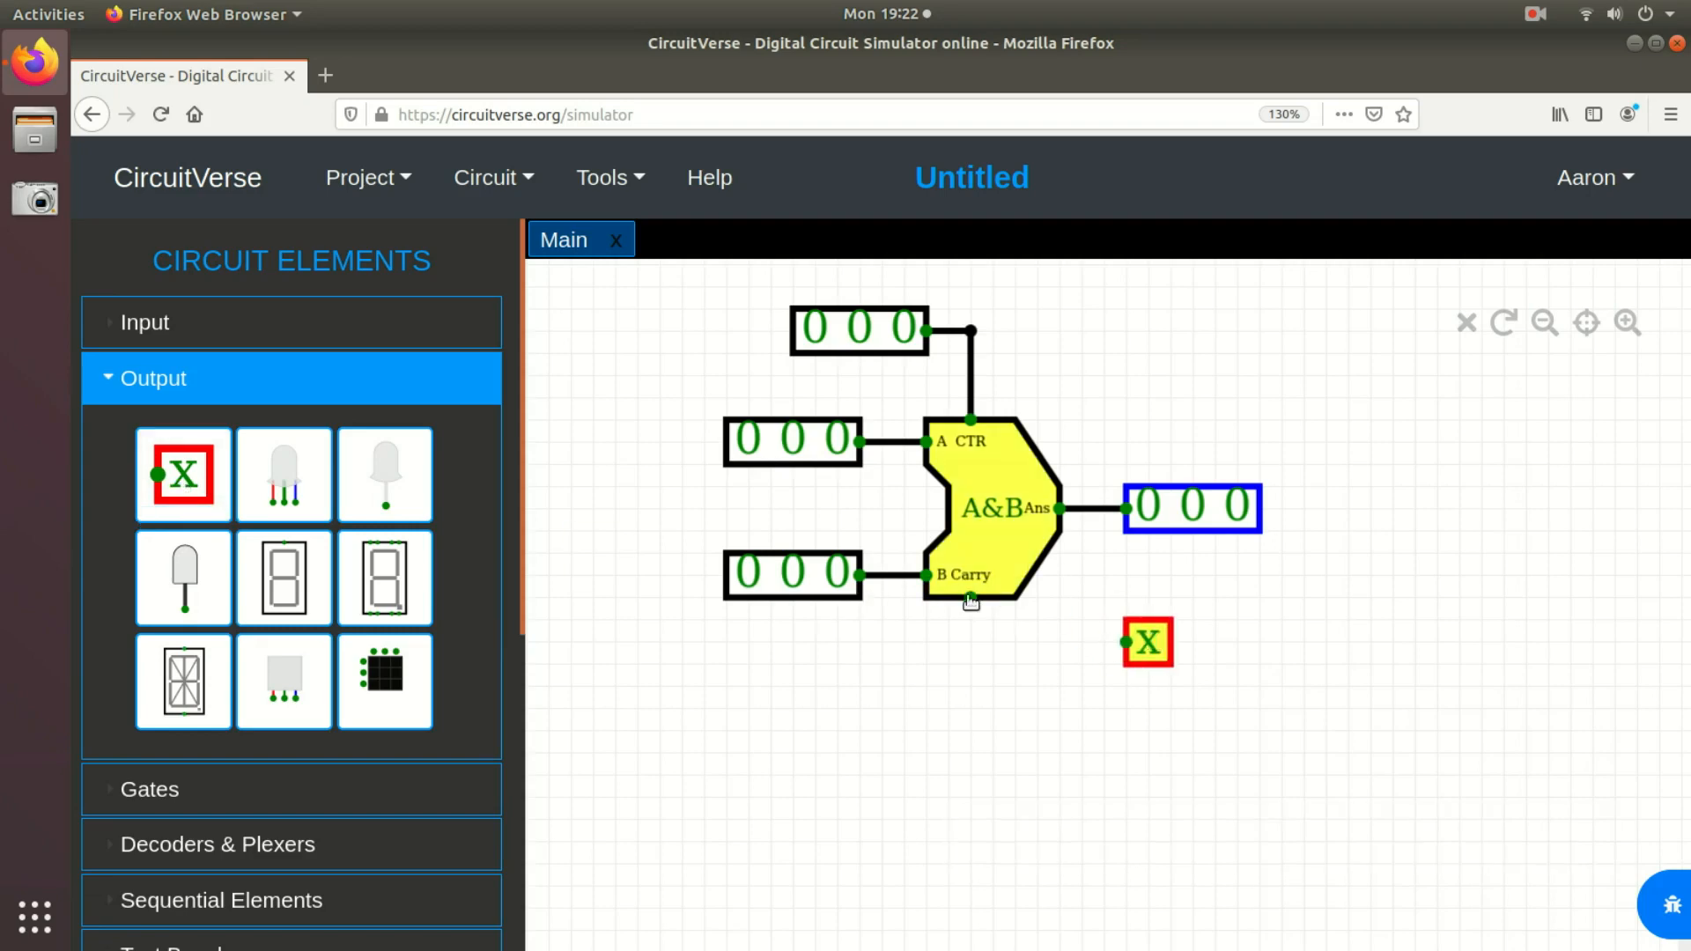
pyautogui.moveTo(969, 598); pyautogui.dragTo(1126, 642)
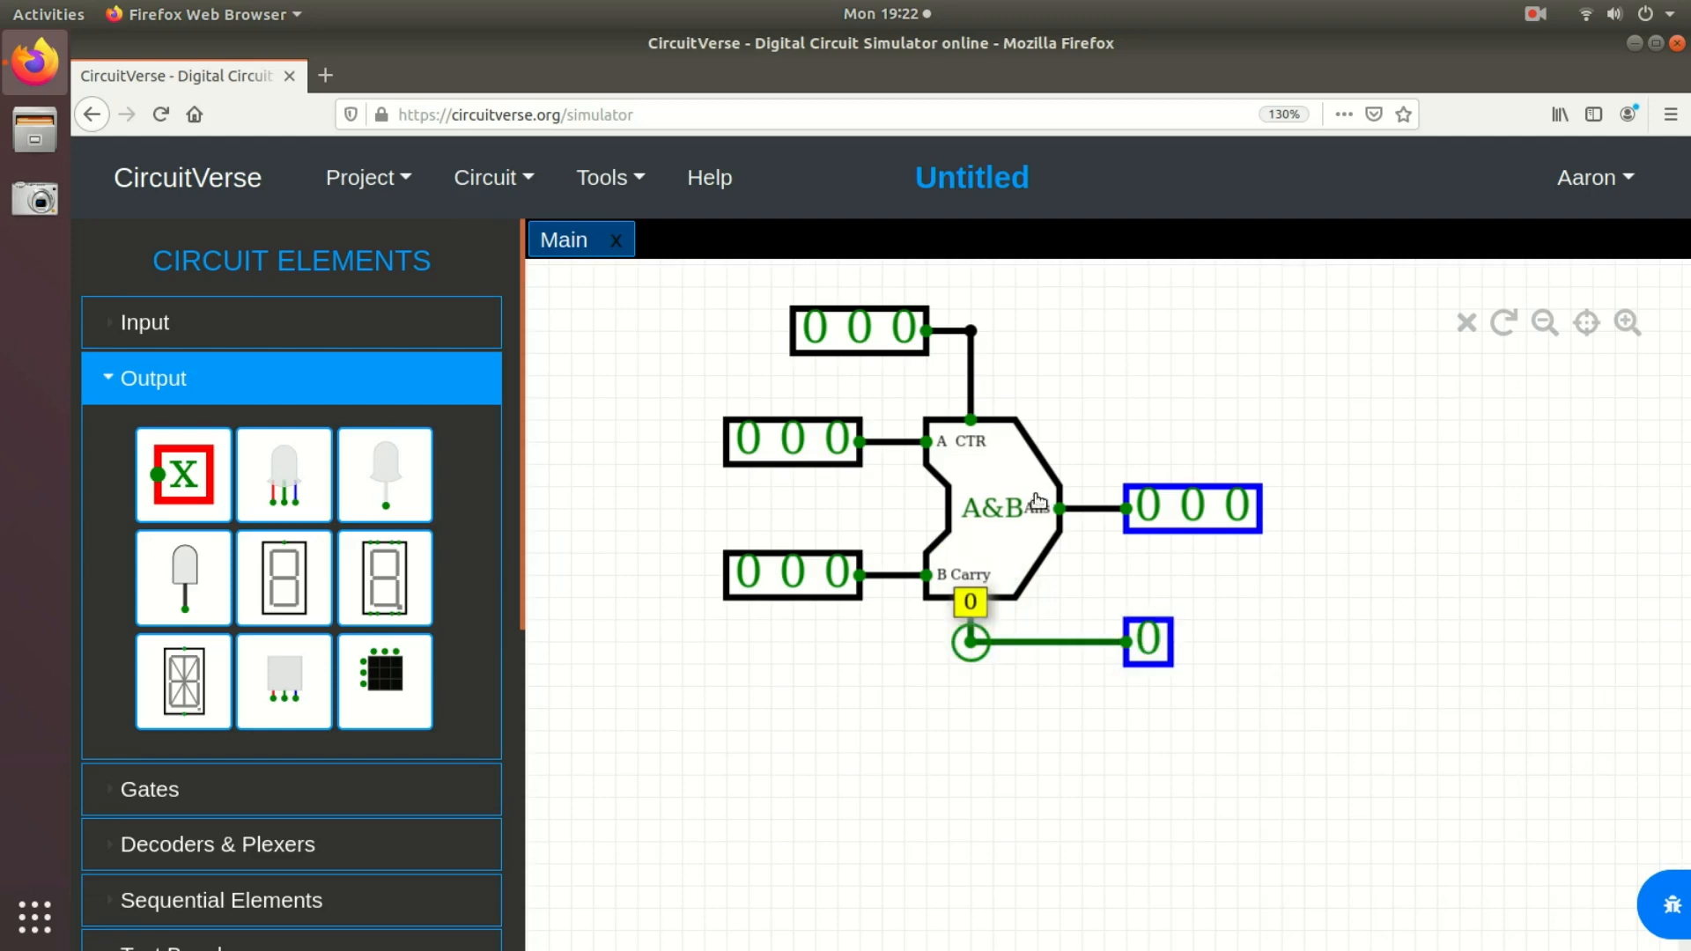
pyautogui.click(1096, 578)
# Step: Switch the CTR input through the control codes 001, 010 and 011
pyautogui.moveTo(1150, 451); pyautogui.dragTo(1200, 551)
pyautogui.scroll(-3, 1227, 459)
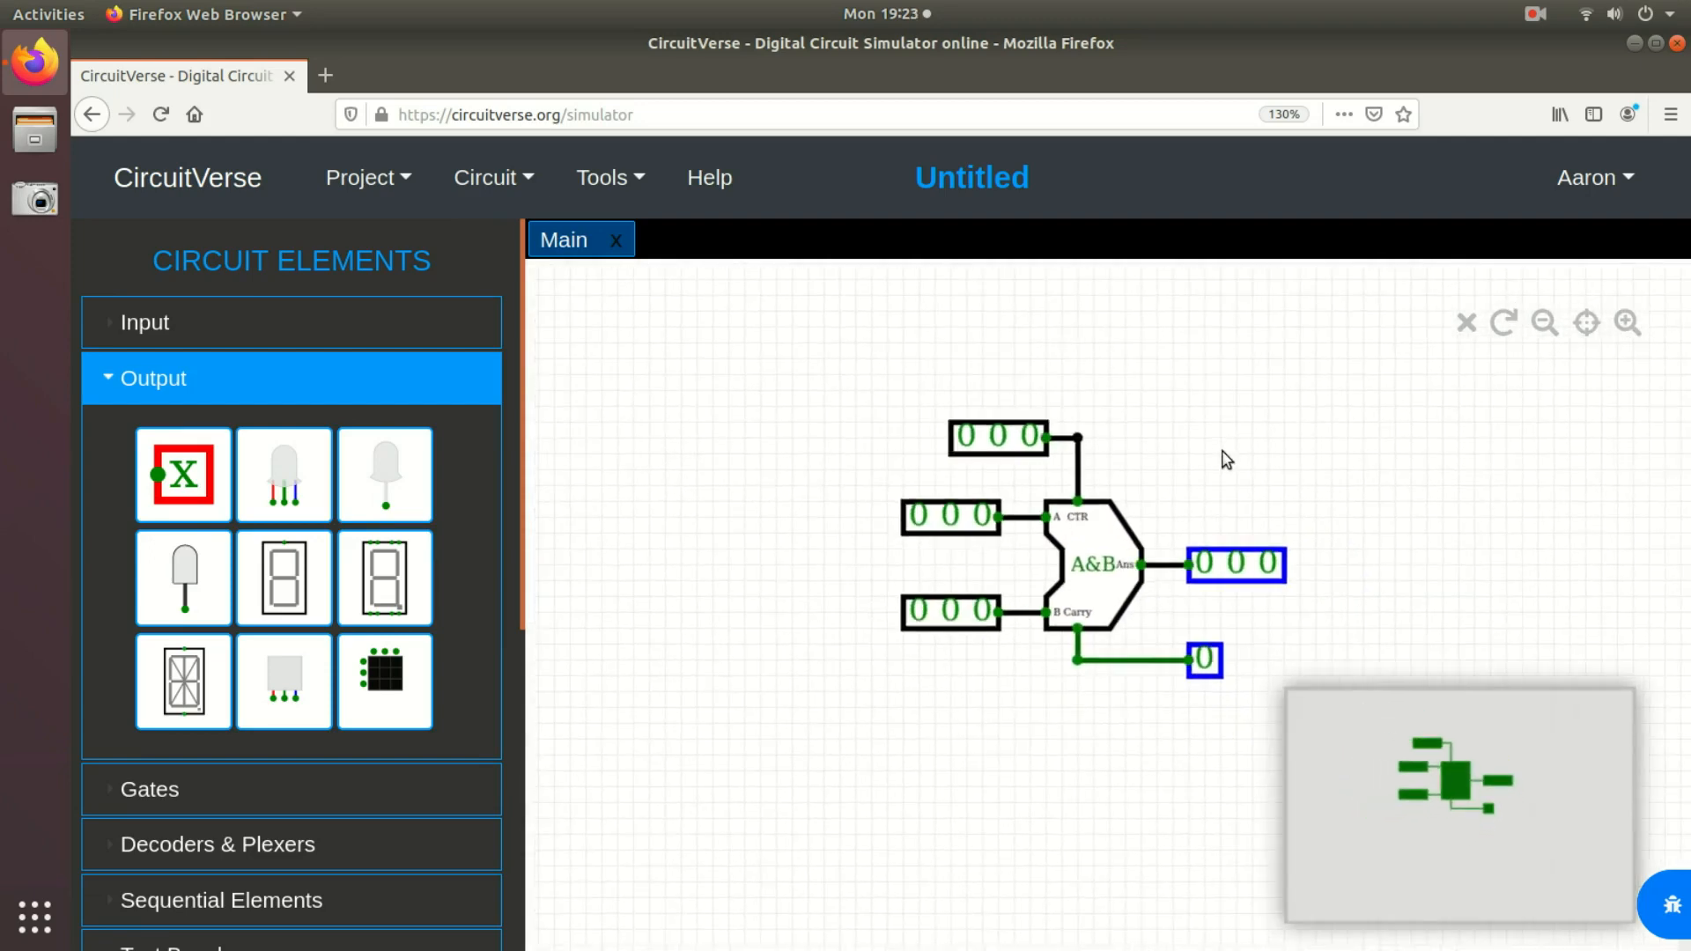
pyautogui.scroll(2, 1227, 459)
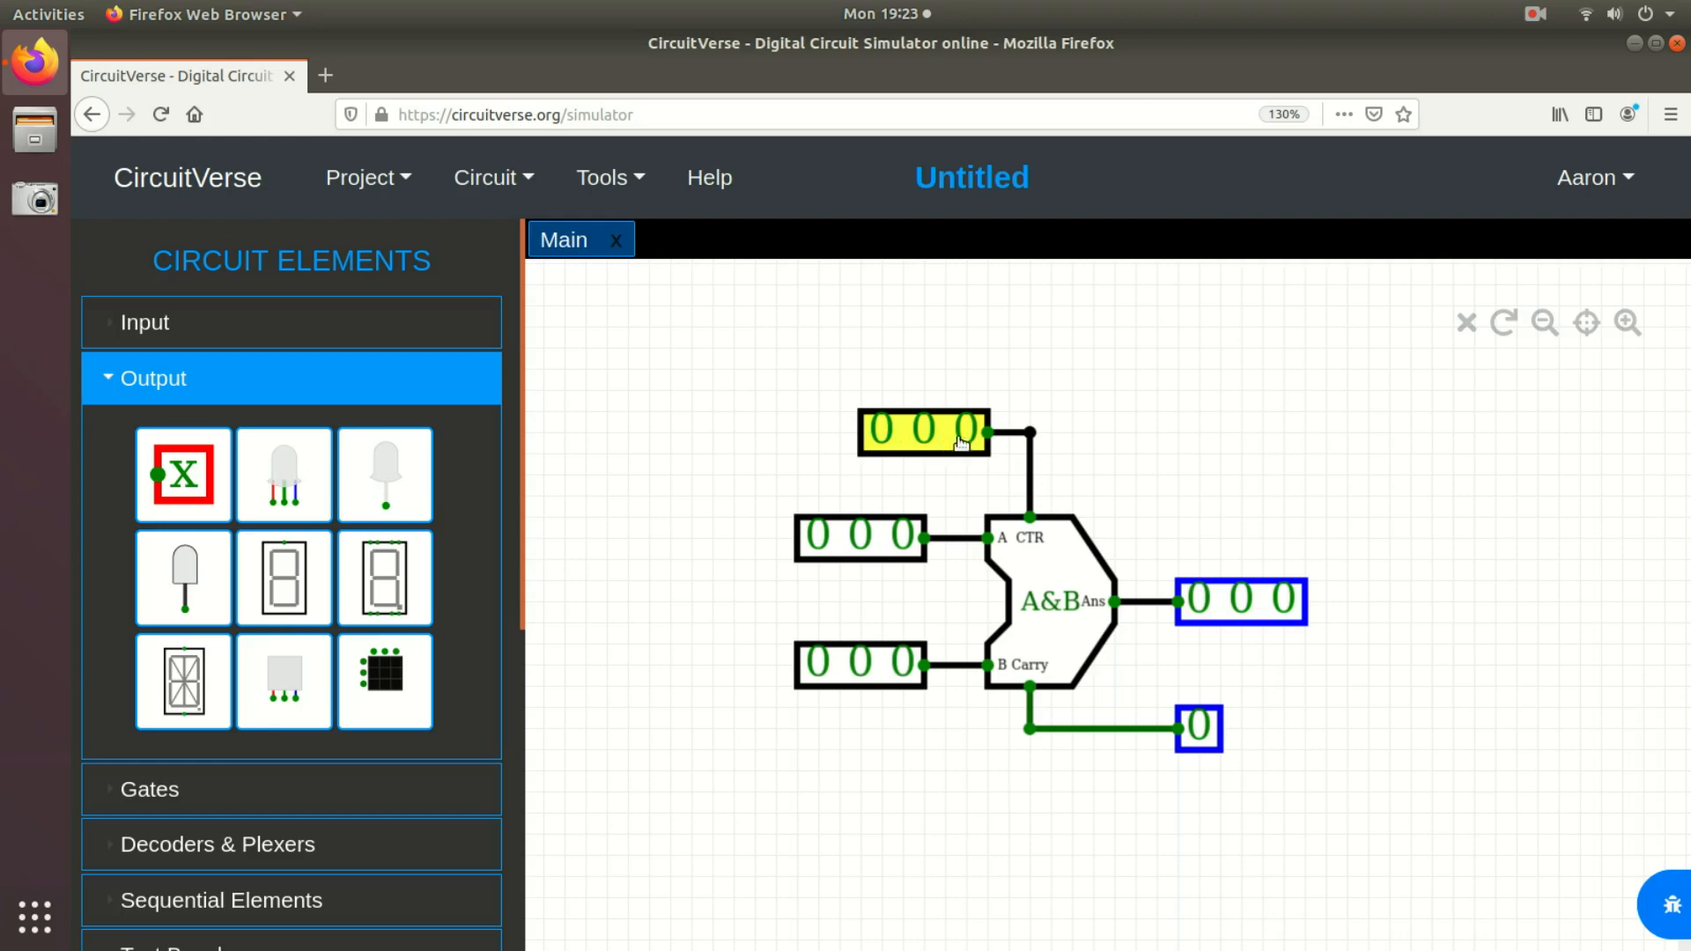
pyautogui.click(960, 445)
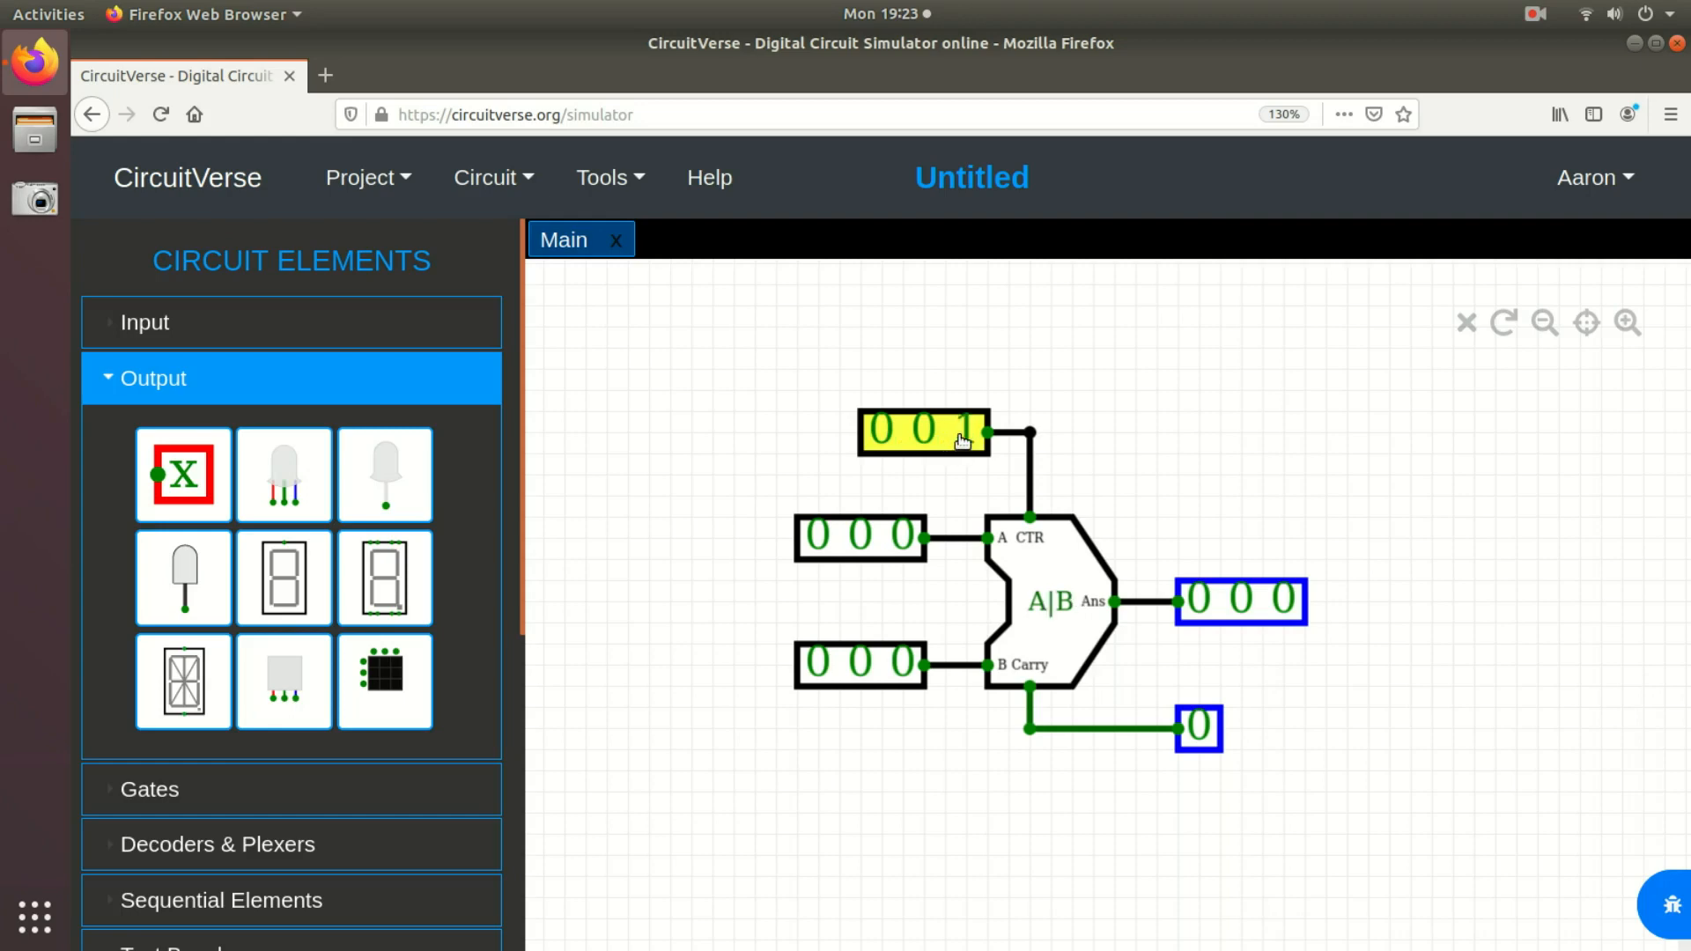
pyautogui.click(962, 440)
pyautogui.click(940, 434)
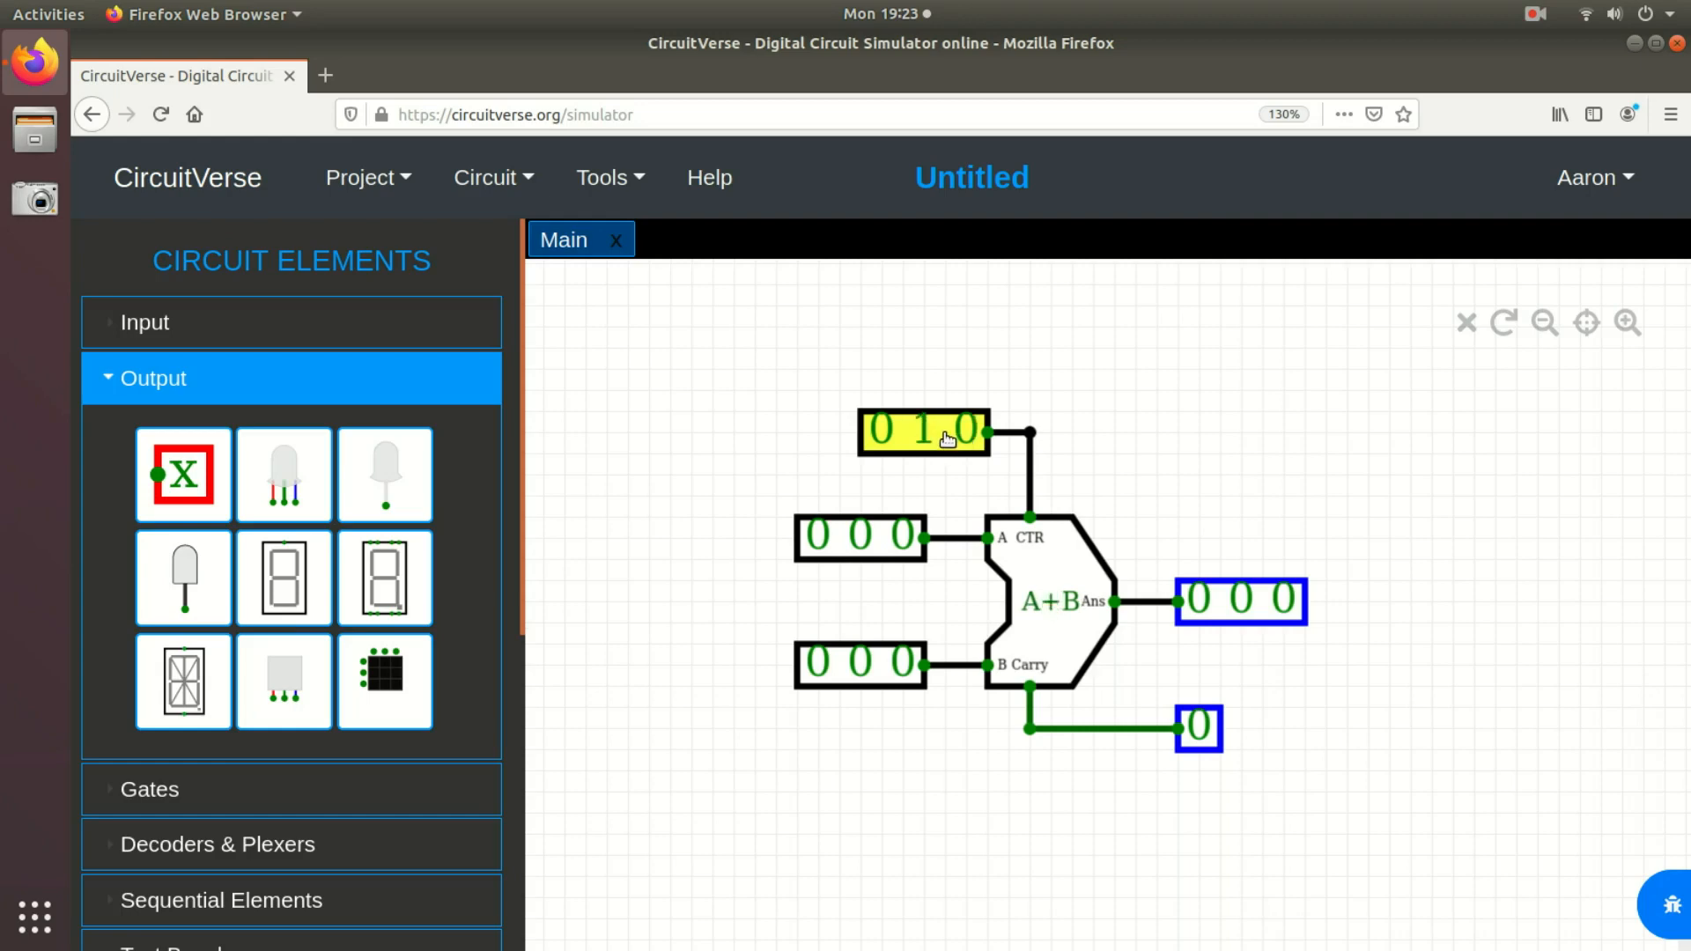
pyautogui.click(963, 438)
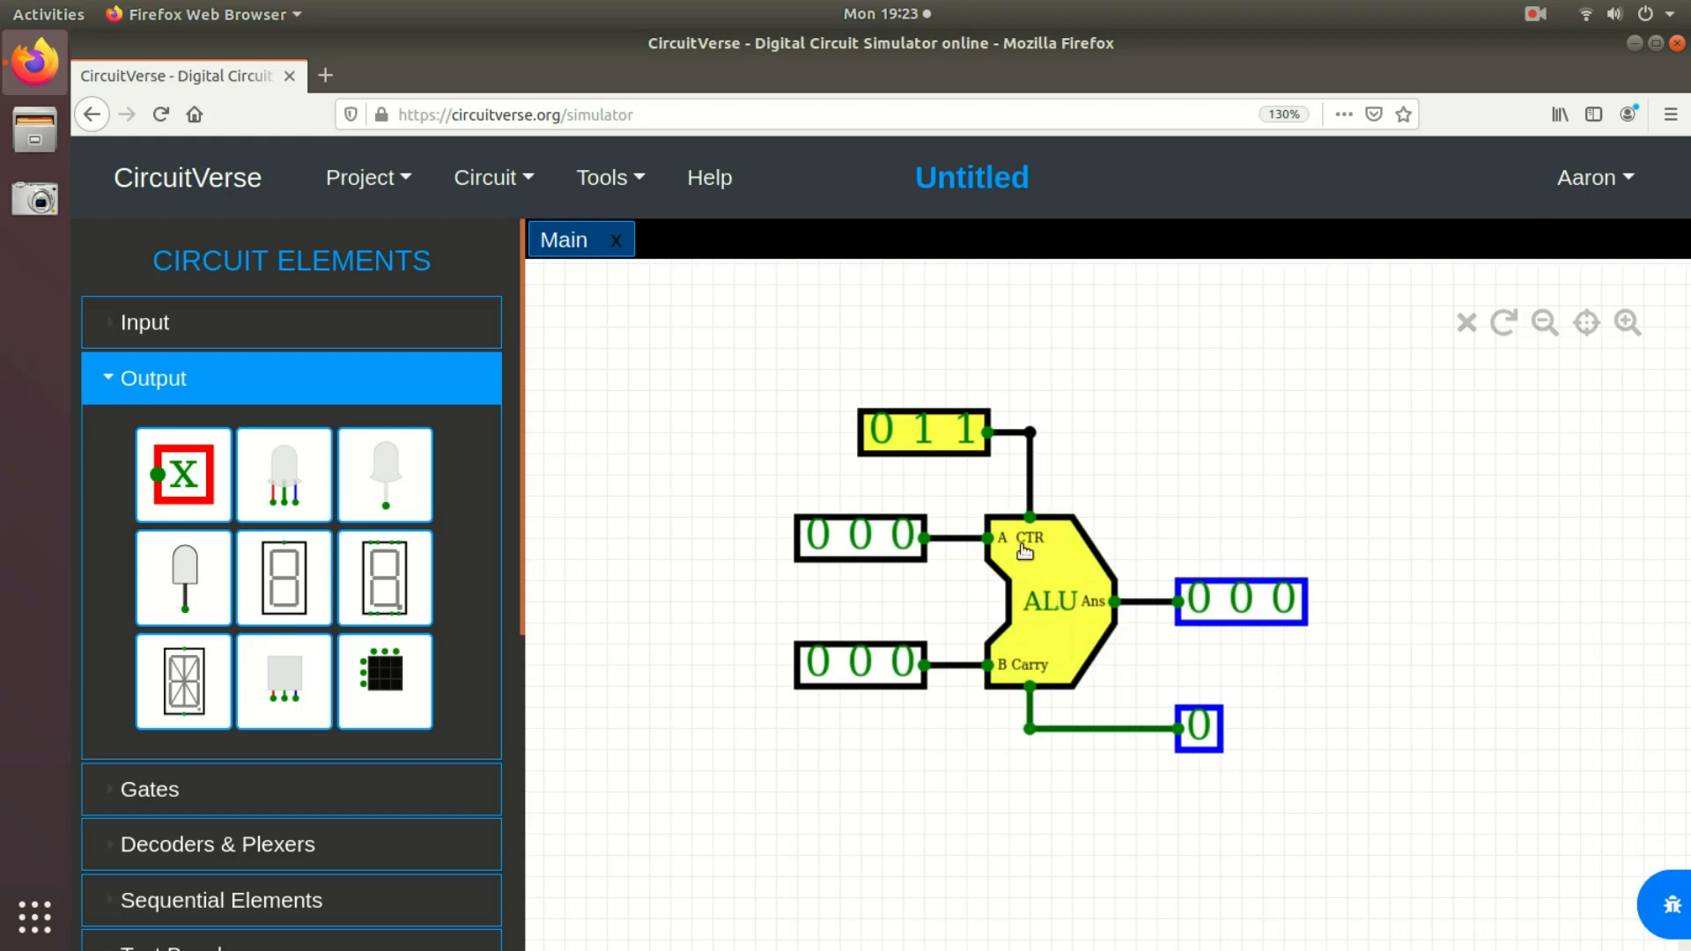
# Step: Switch the CTR input through the control codes 000, 100, 101, 110 and 111
pyautogui.click(962, 431)
pyautogui.click(924, 433)
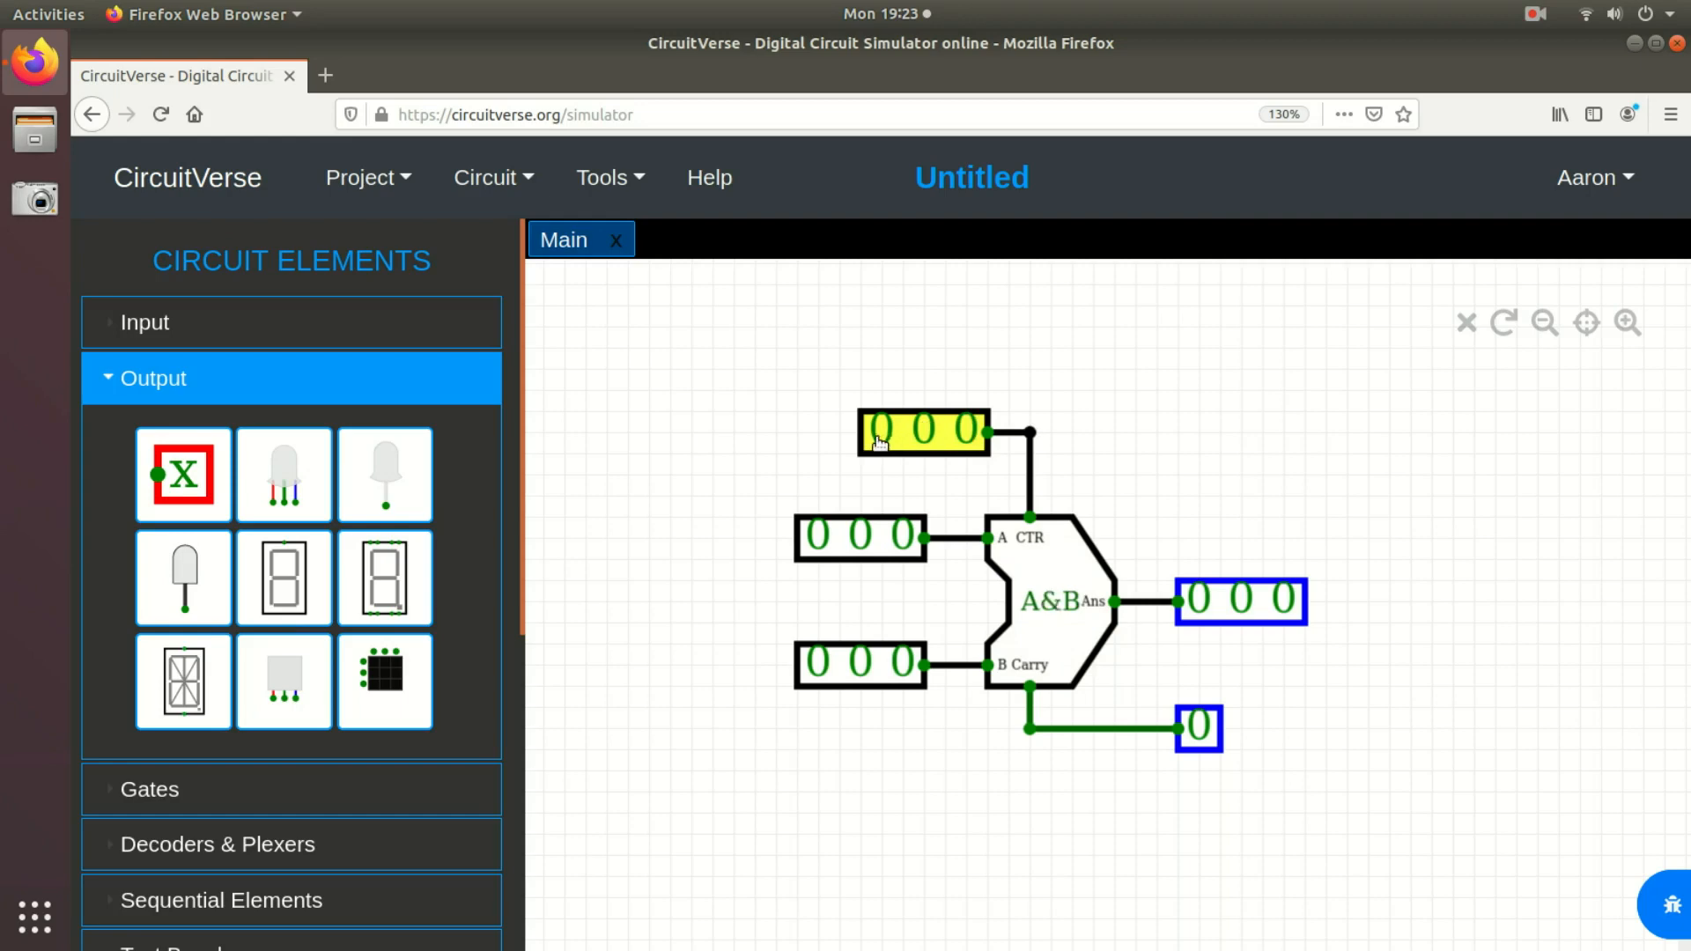
pyautogui.click(878, 437)
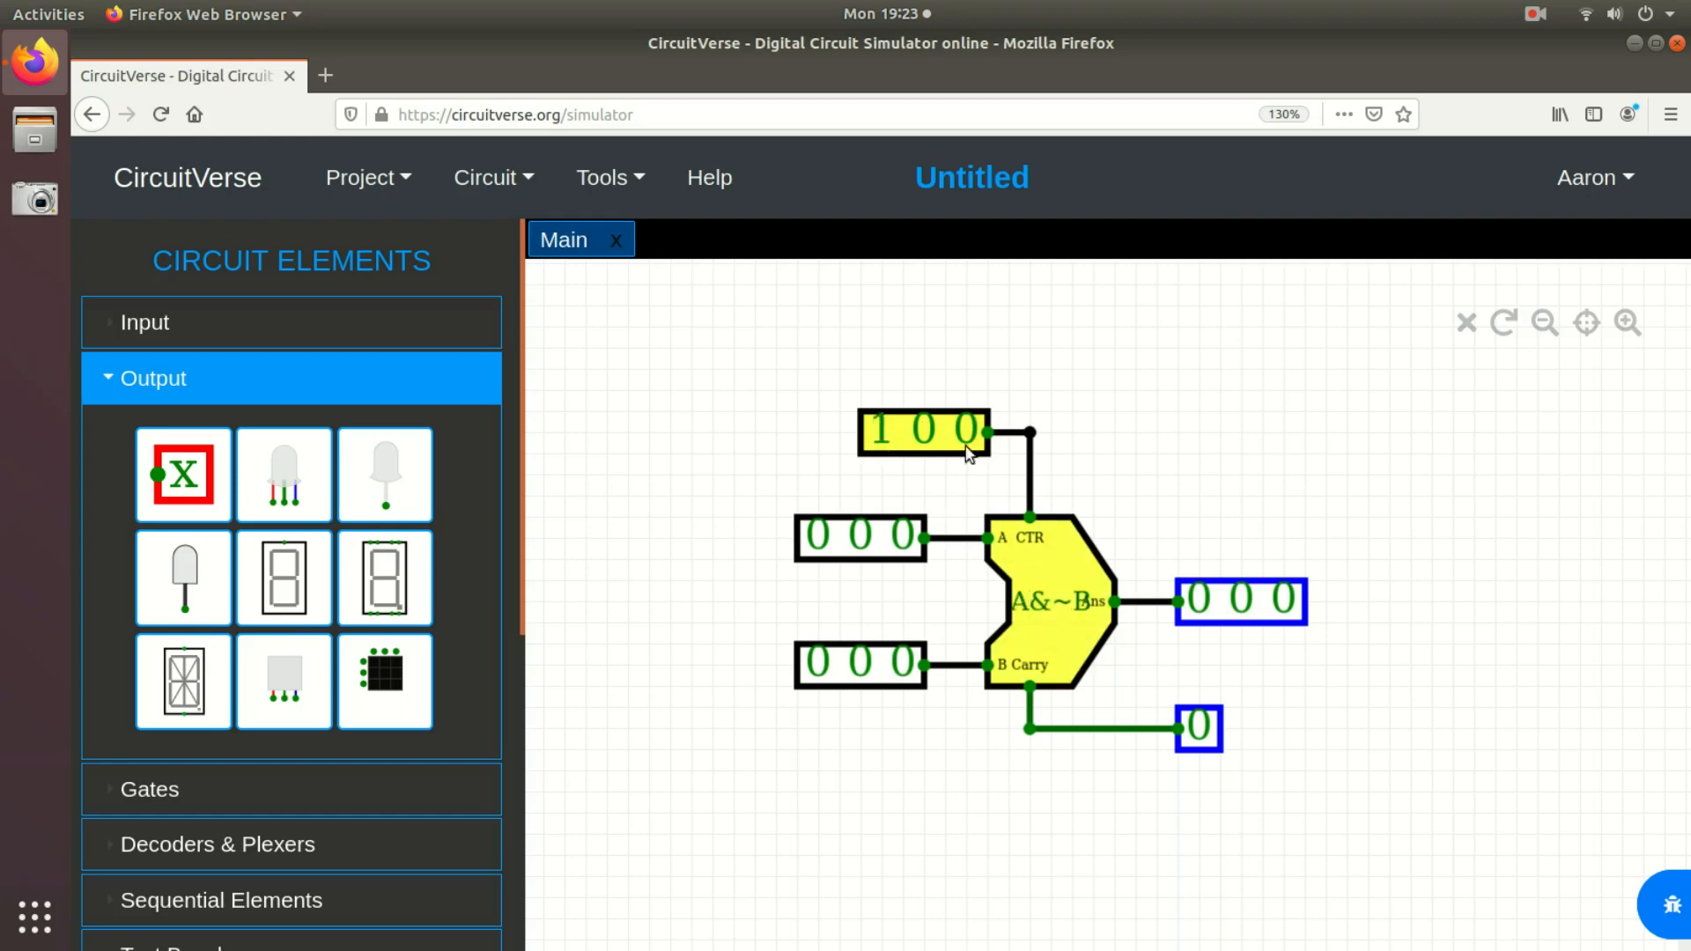
pyautogui.click(975, 434)
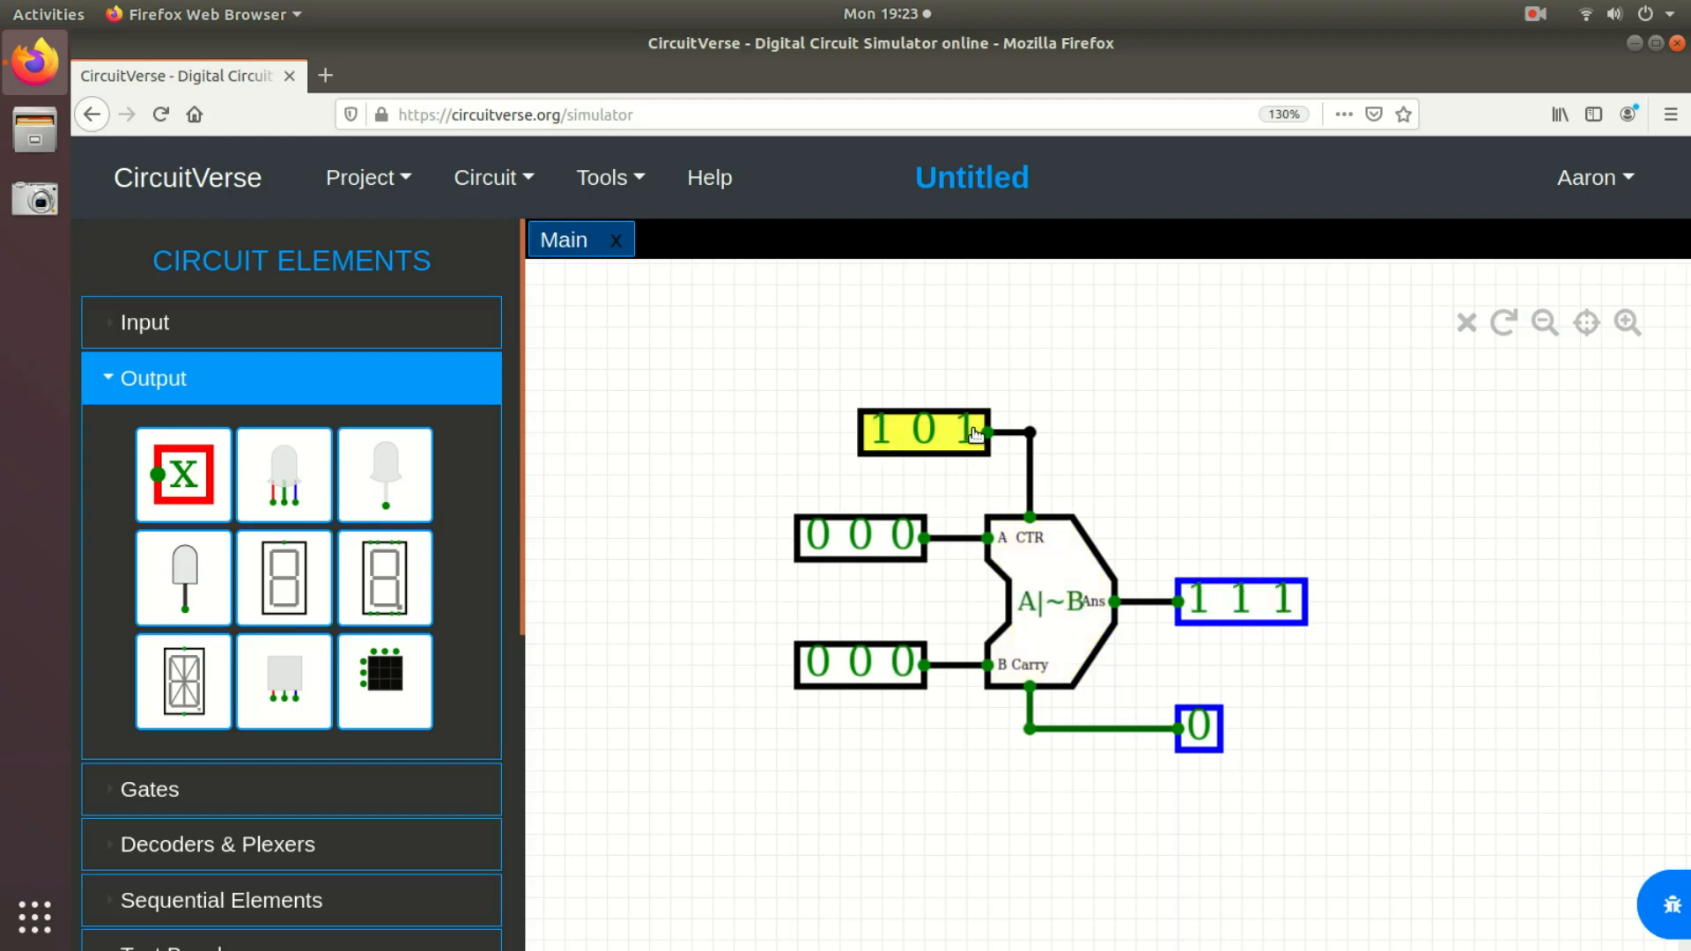
pyautogui.click(967, 431)
pyautogui.click(926, 433)
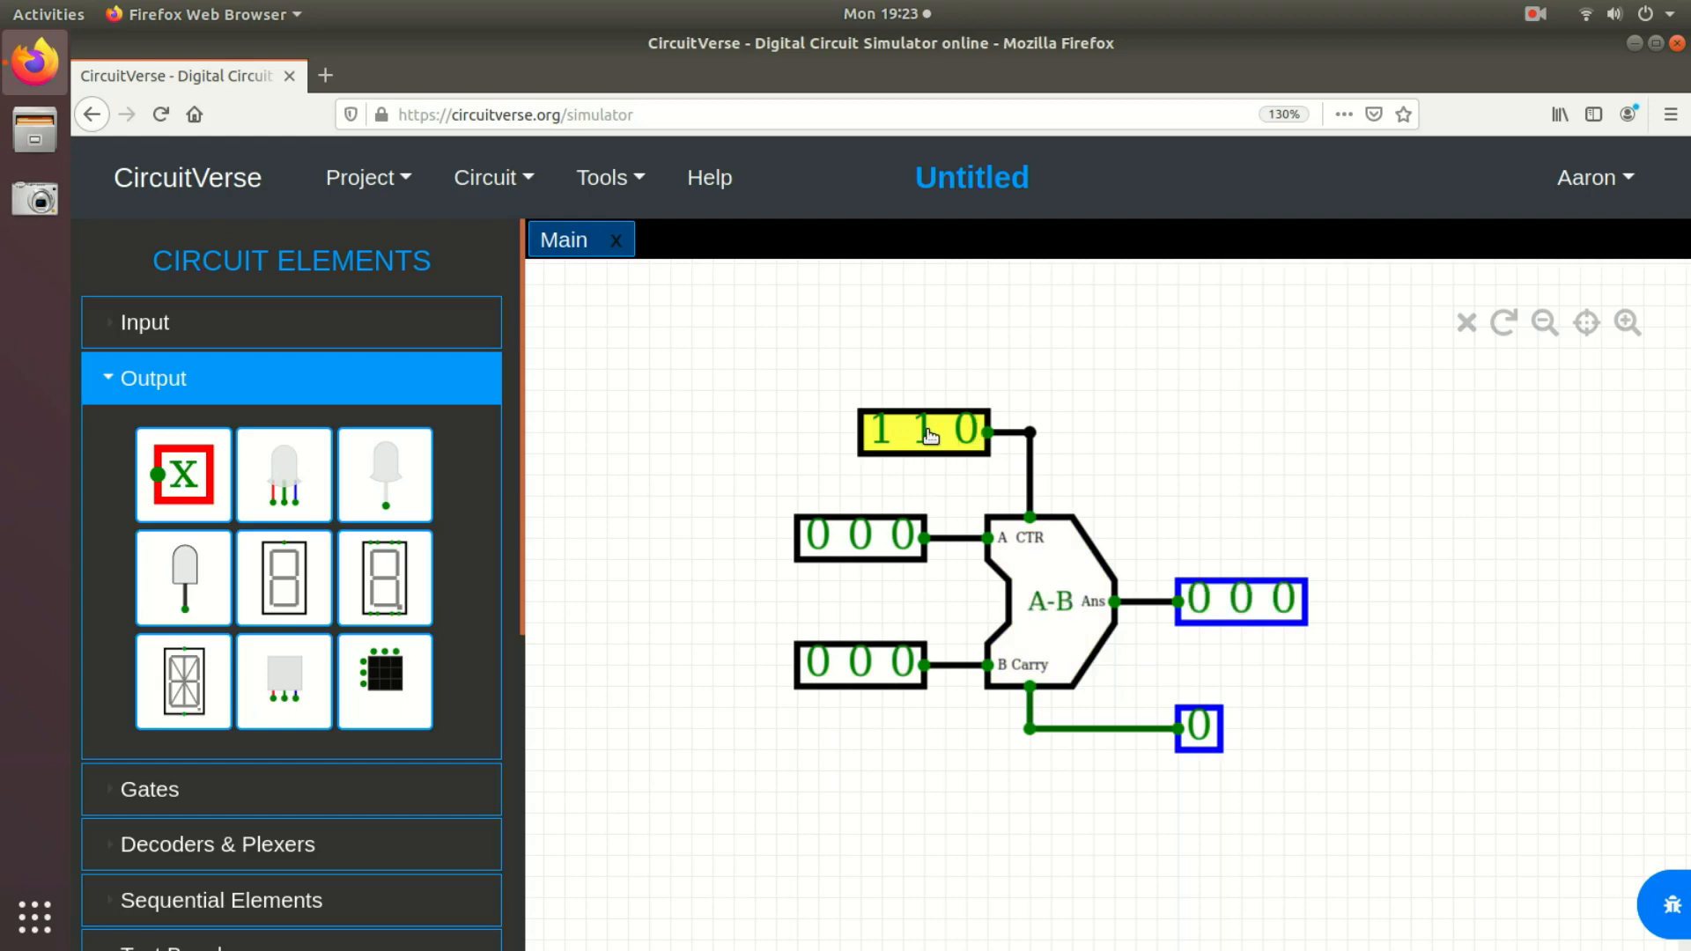
pyautogui.click(972, 439)
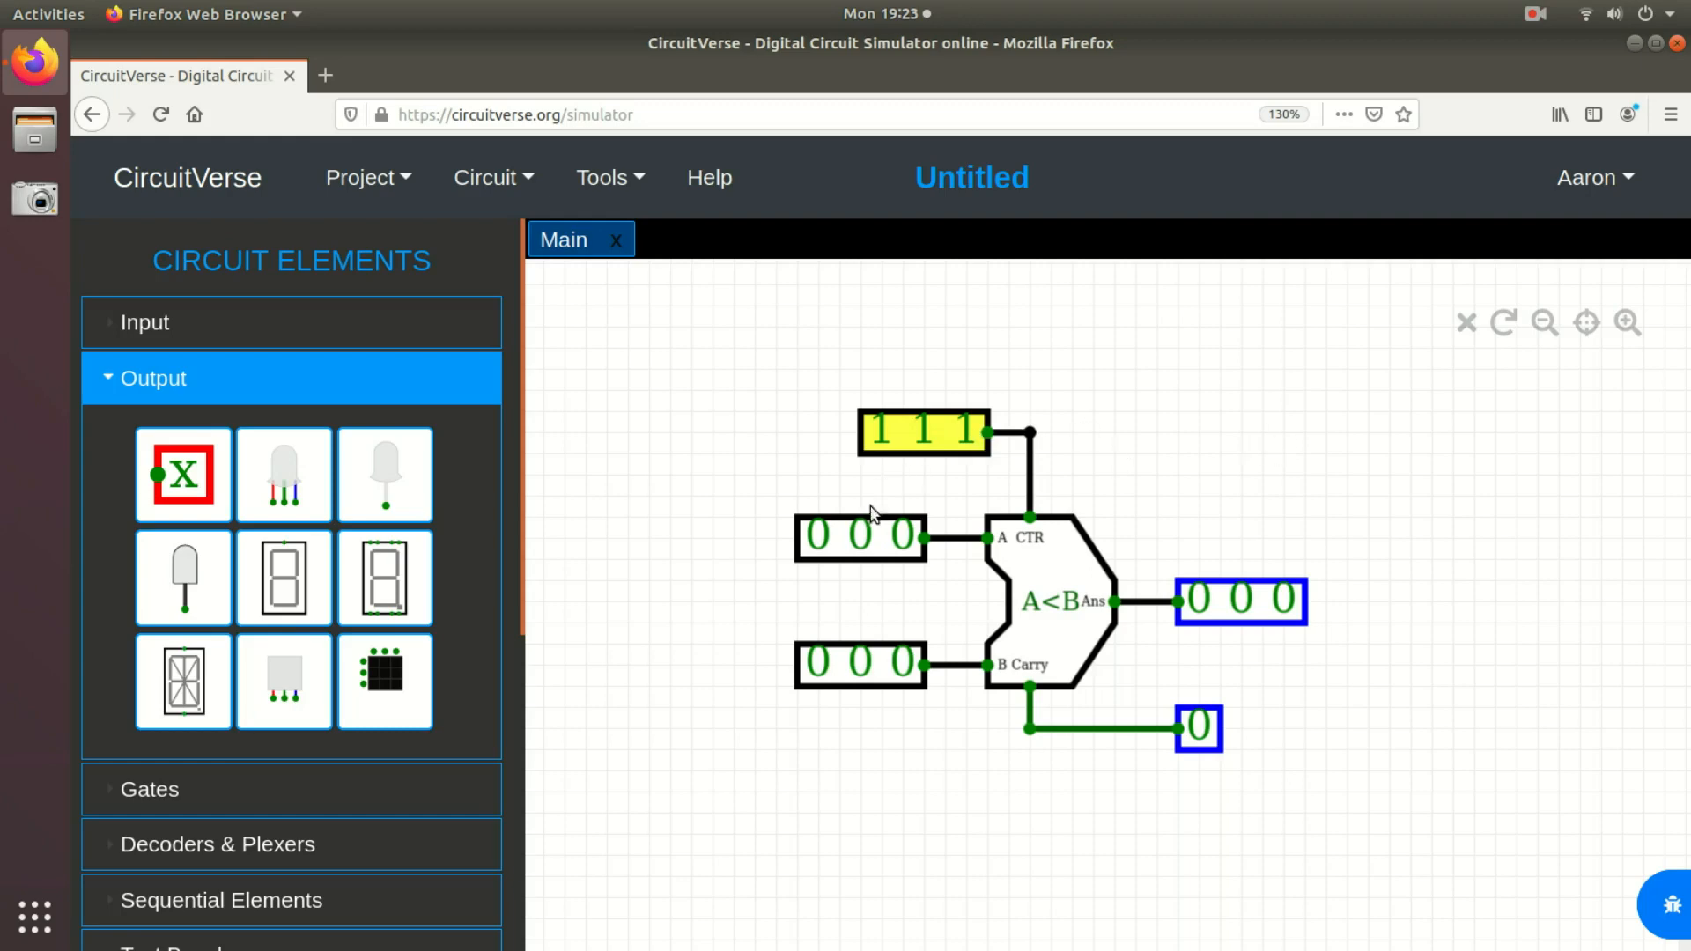
# Step: Set both the A and B inputs of the ALU to 010
pyautogui.click(821, 537)
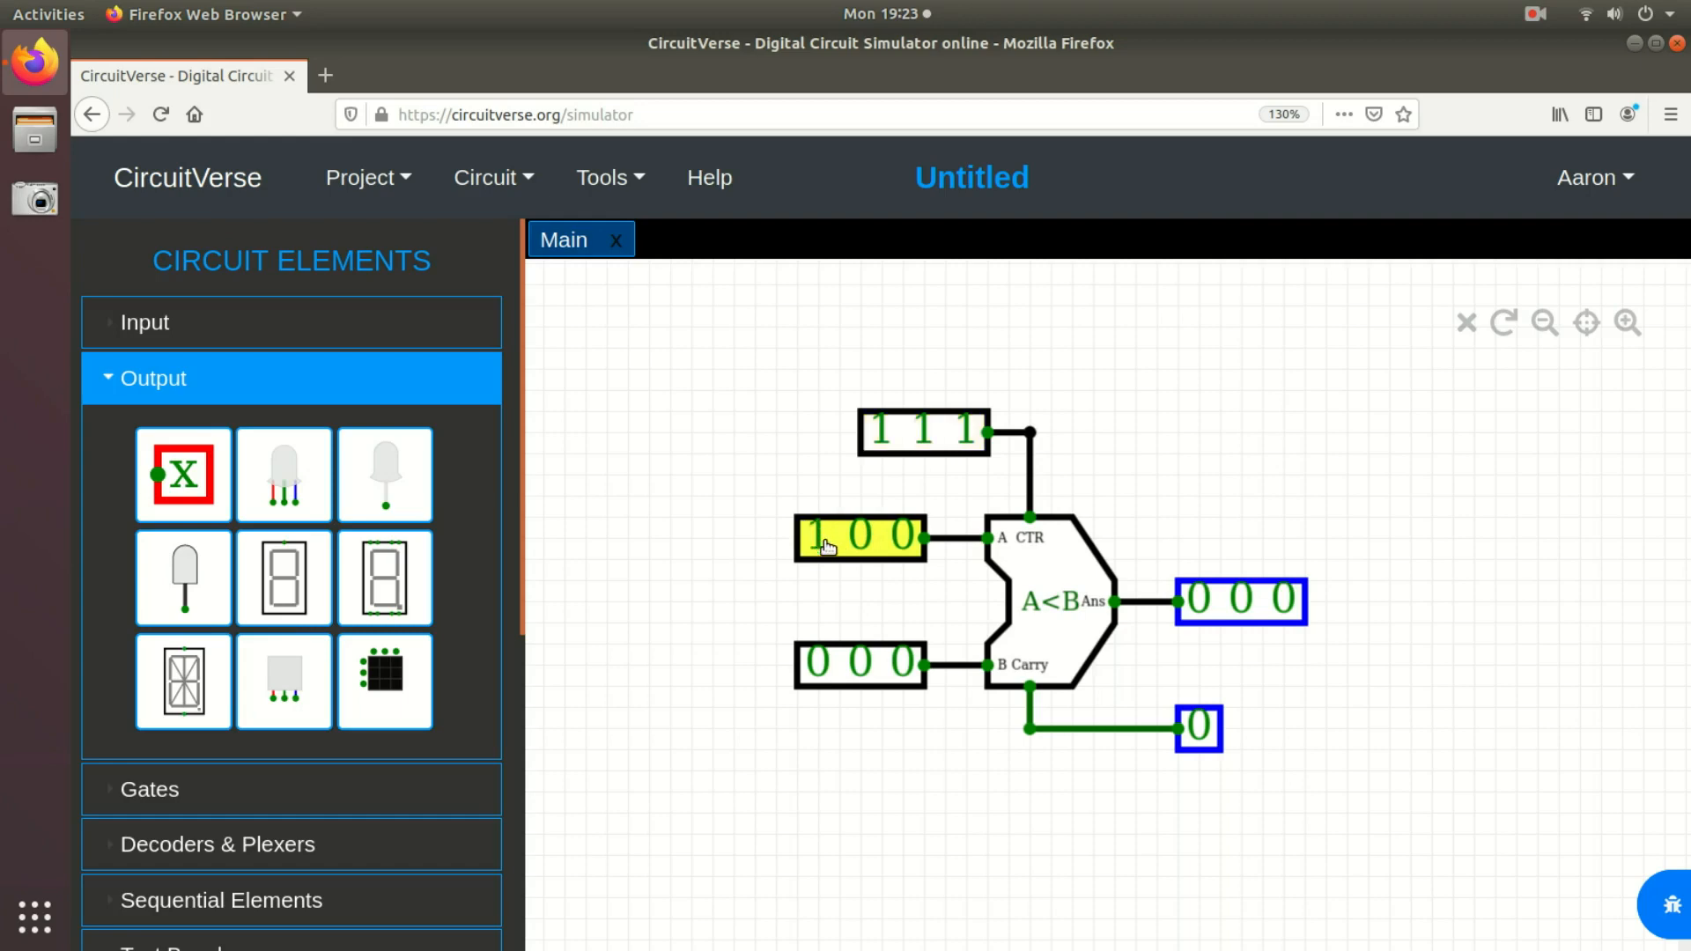
pyautogui.click(818, 662)
pyautogui.click(902, 662)
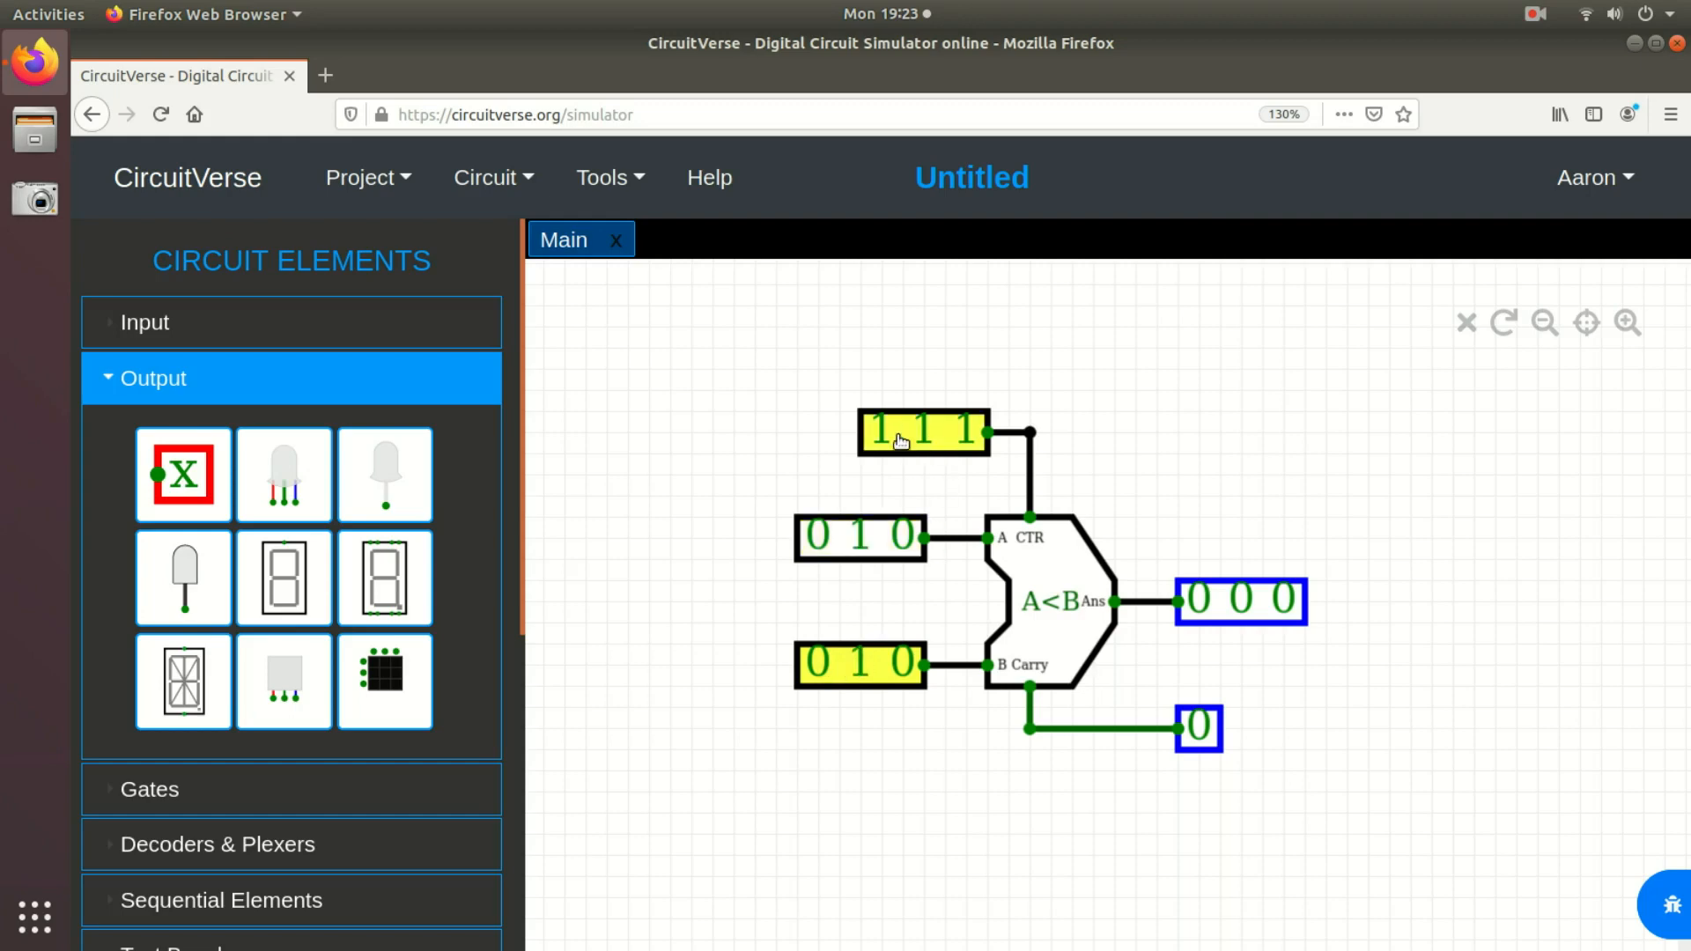
# Step: Set the CTR input to 000 for the A&B operation and both A and B to 011
pyautogui.click(900, 440)
pyautogui.click(922, 440)
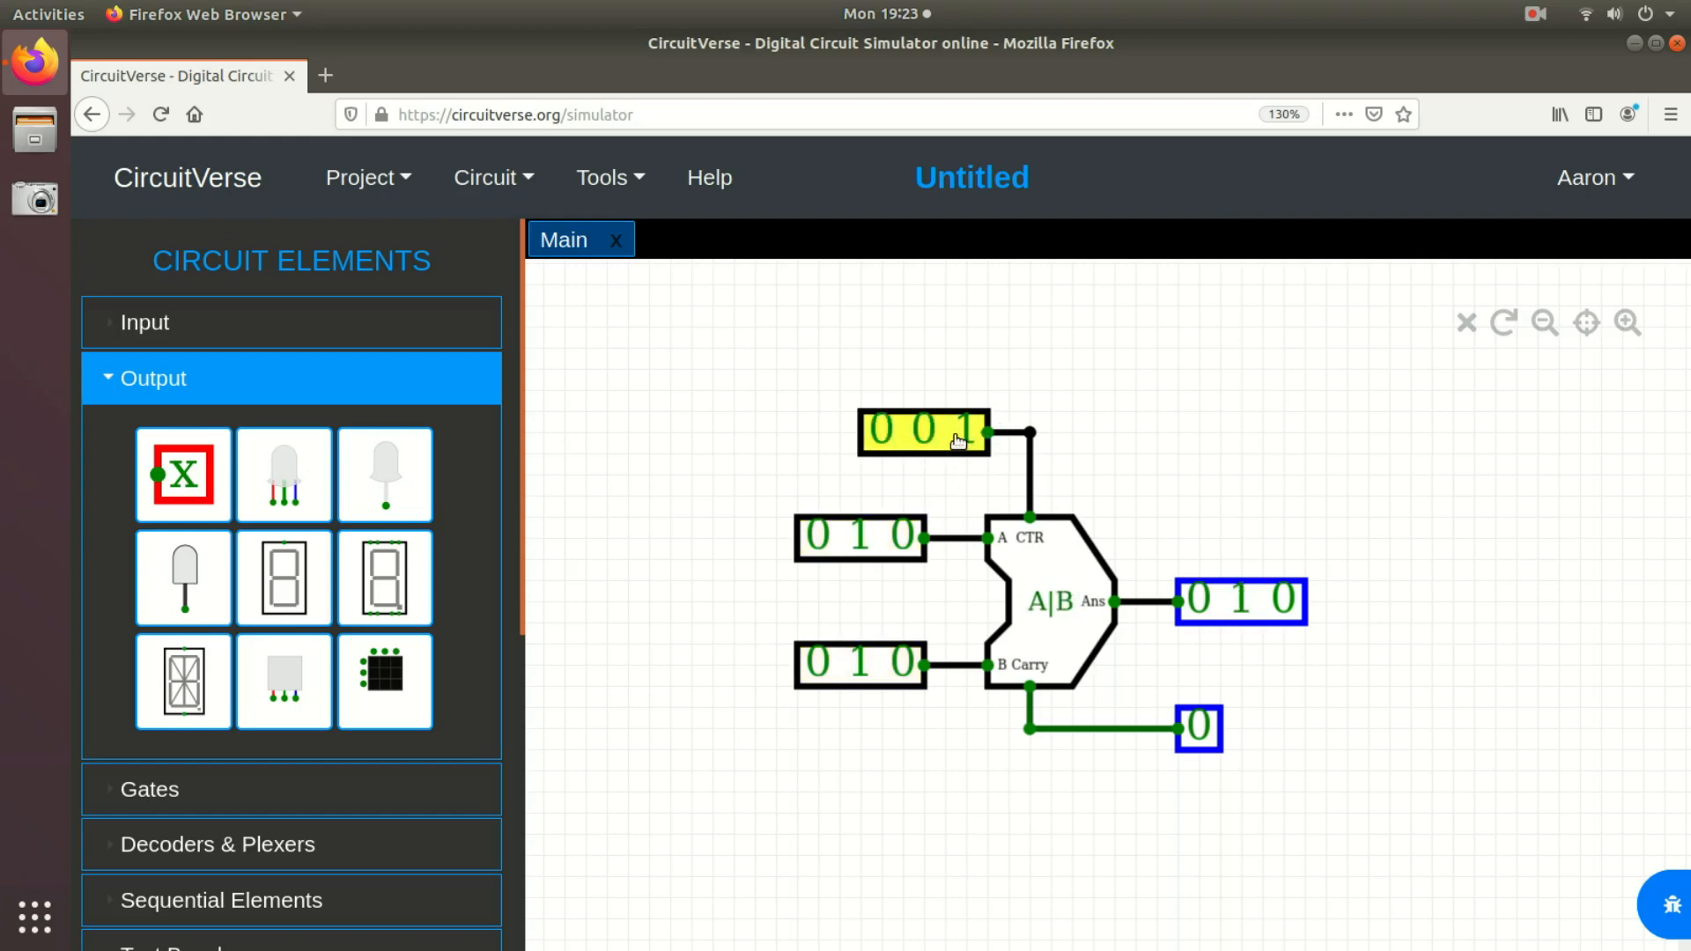
pyautogui.click(962, 438)
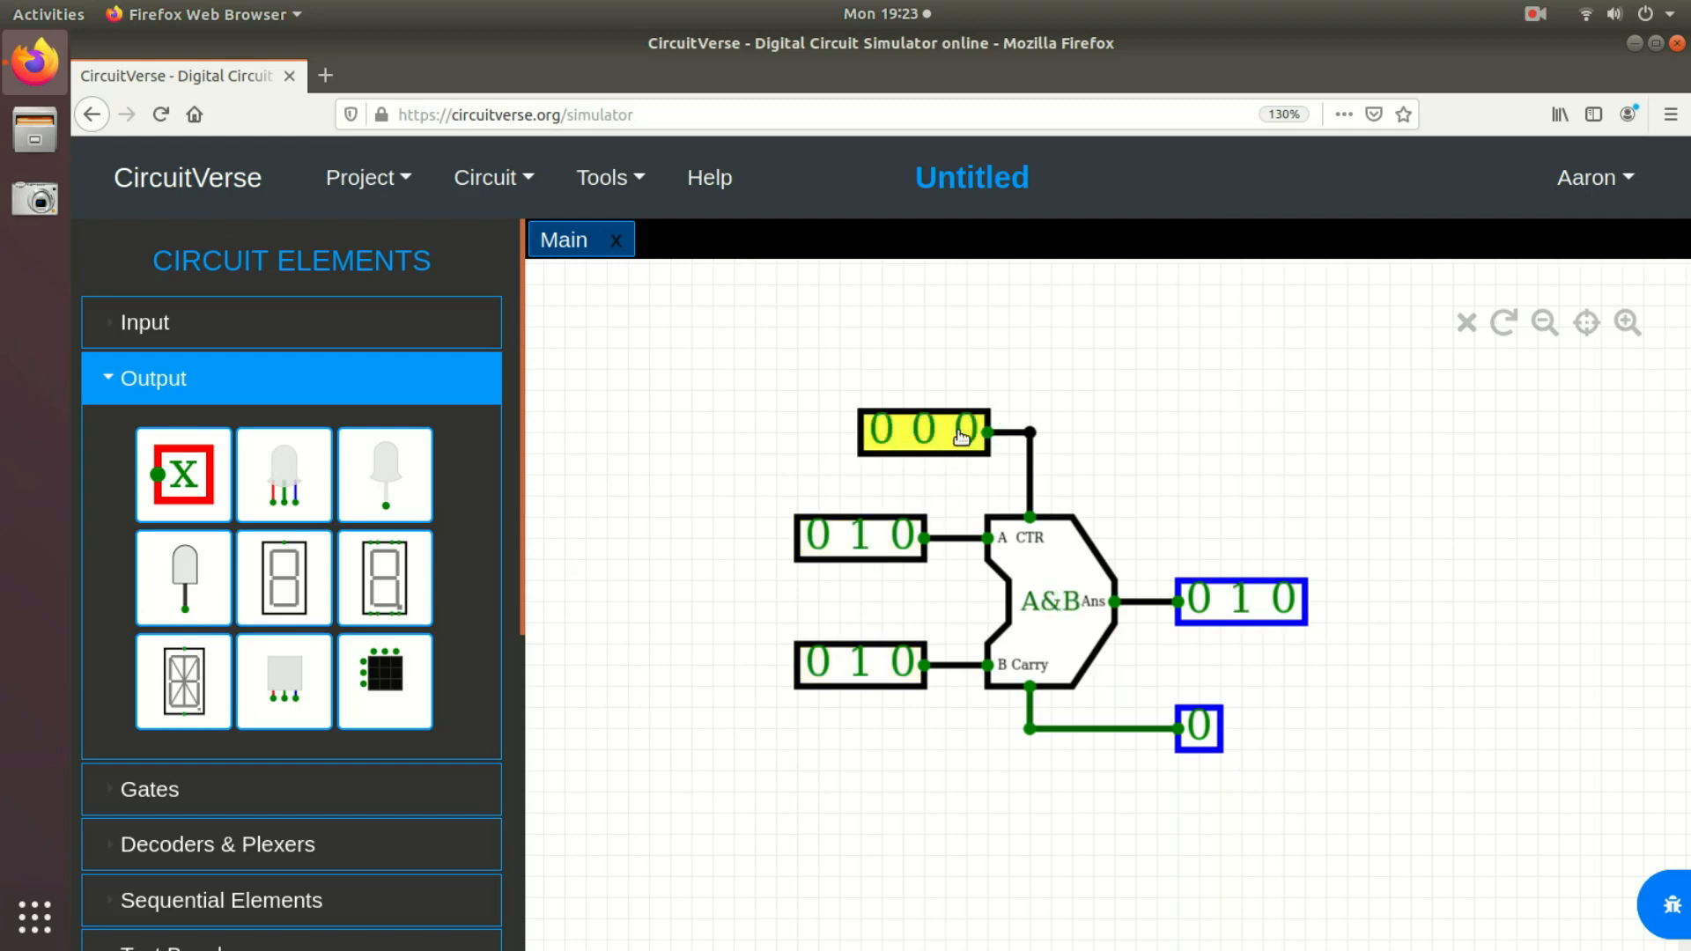
pyautogui.click(902, 546)
pyautogui.click(899, 669)
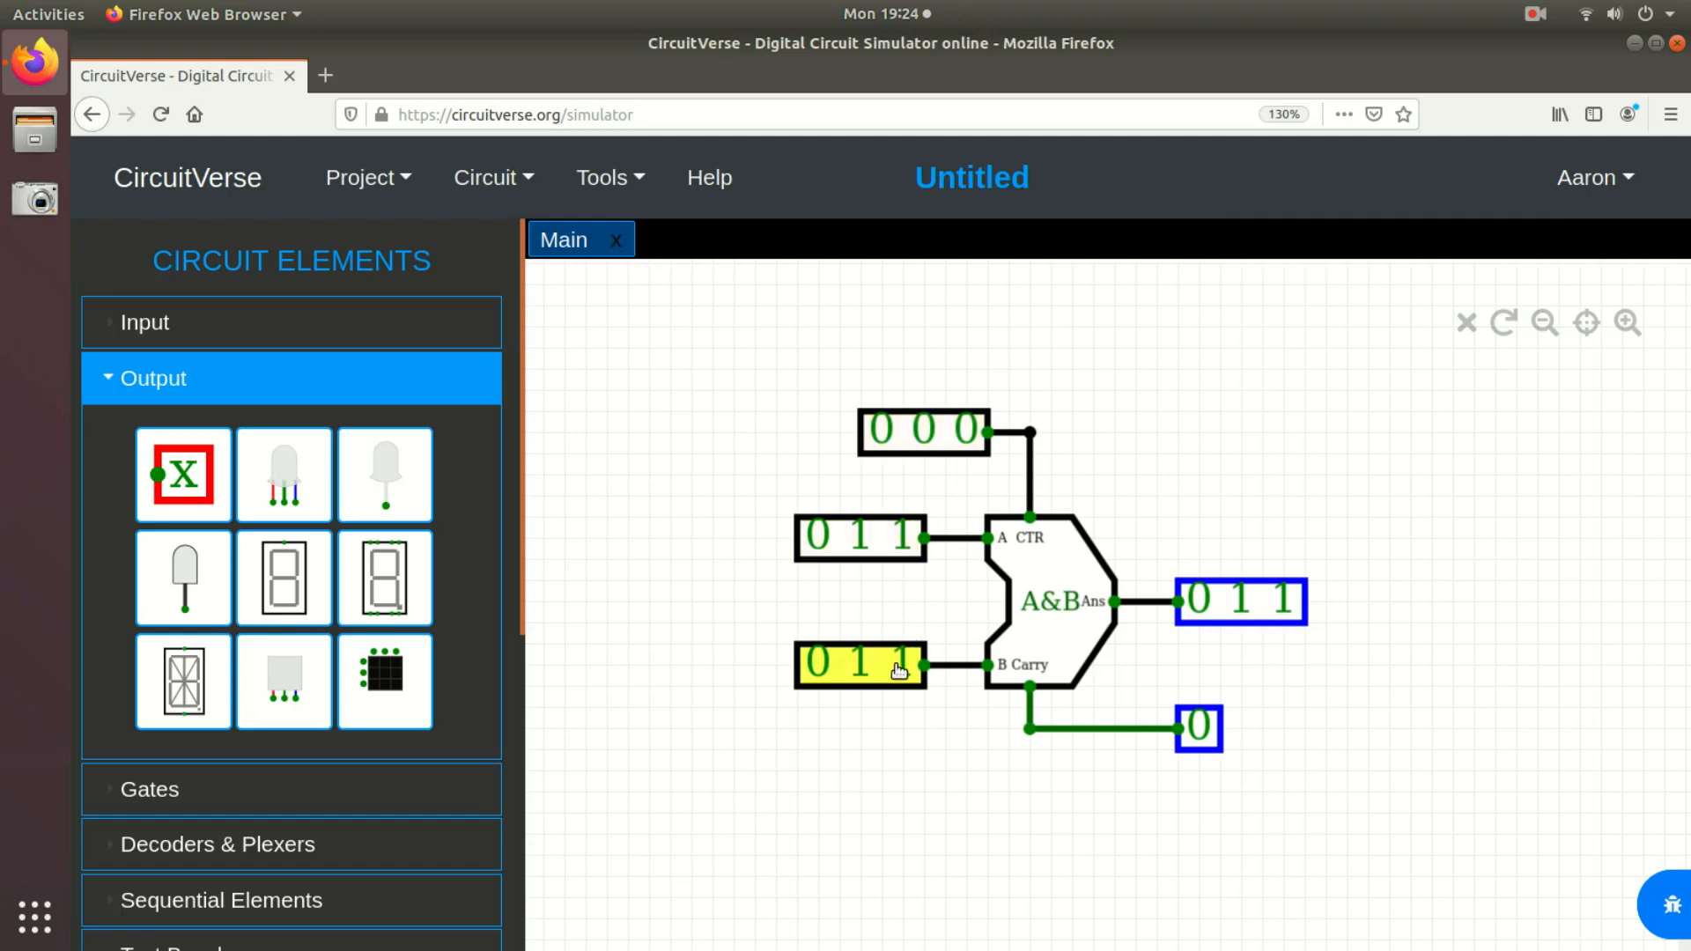
# Step: Reset the A and B inputs to 000 and set CTR to 010 for the A+B operation
pyautogui.click(898, 669)
pyautogui.click(902, 539)
pyautogui.click(860, 539)
pyautogui.click(854, 673)
pyautogui.click(822, 665)
pyautogui.click(822, 541)
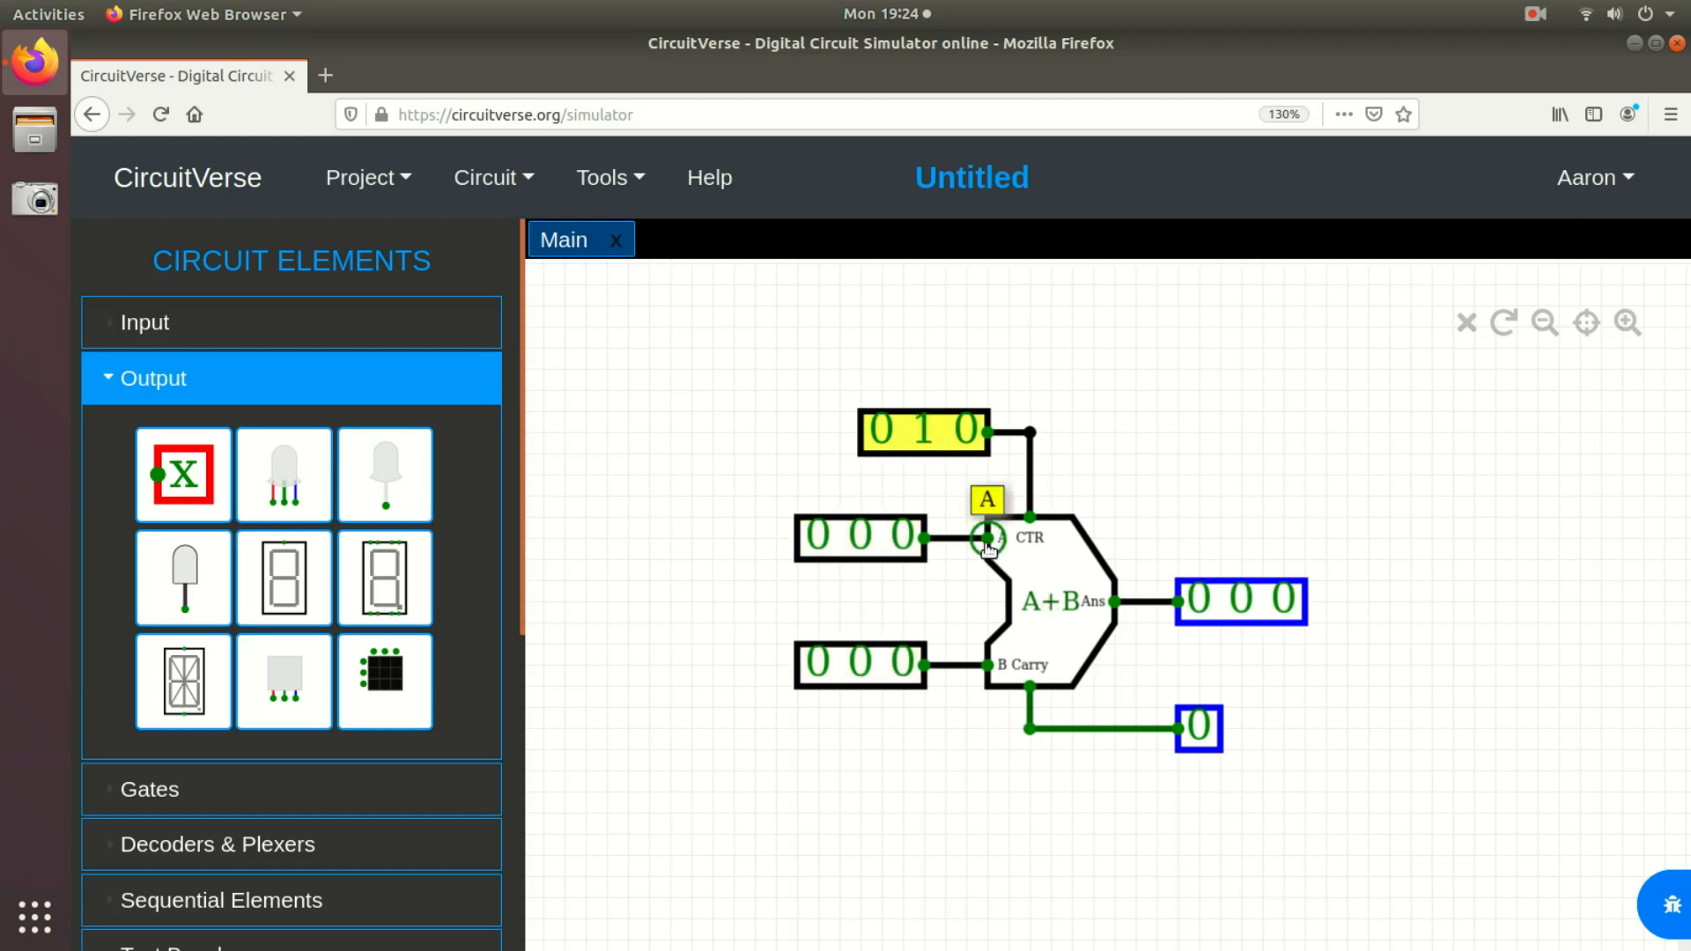
# Step: Test the addition with A and B both at 001, and with A raised to 011
pyautogui.click(914, 539)
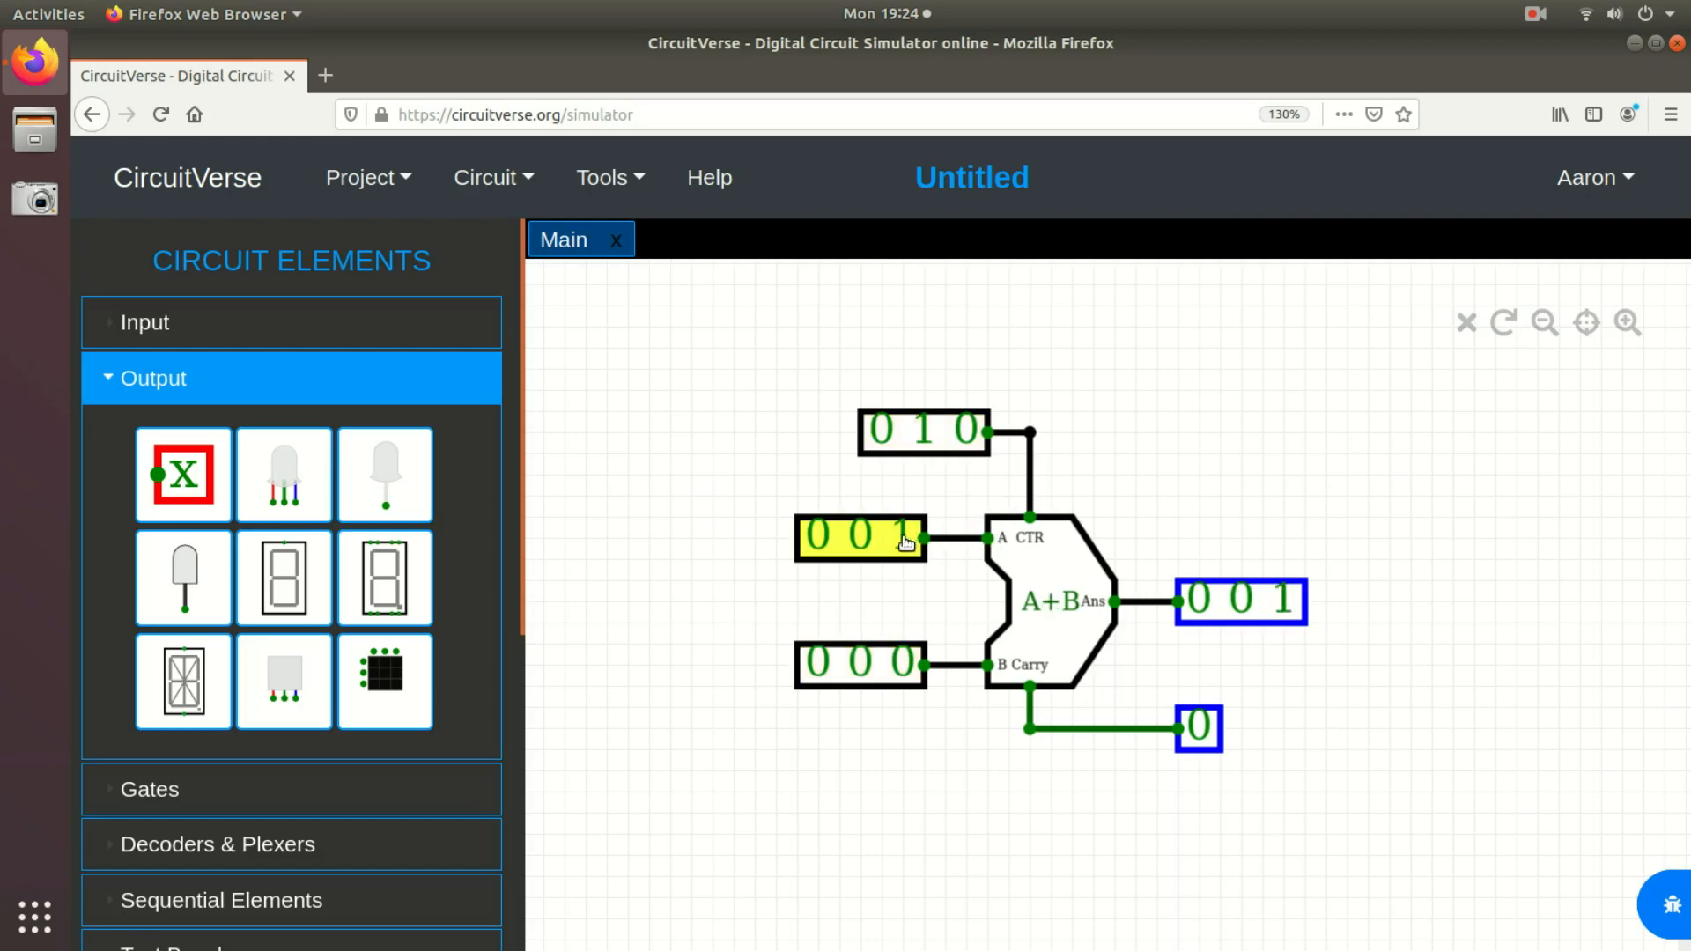
pyautogui.click(904, 664)
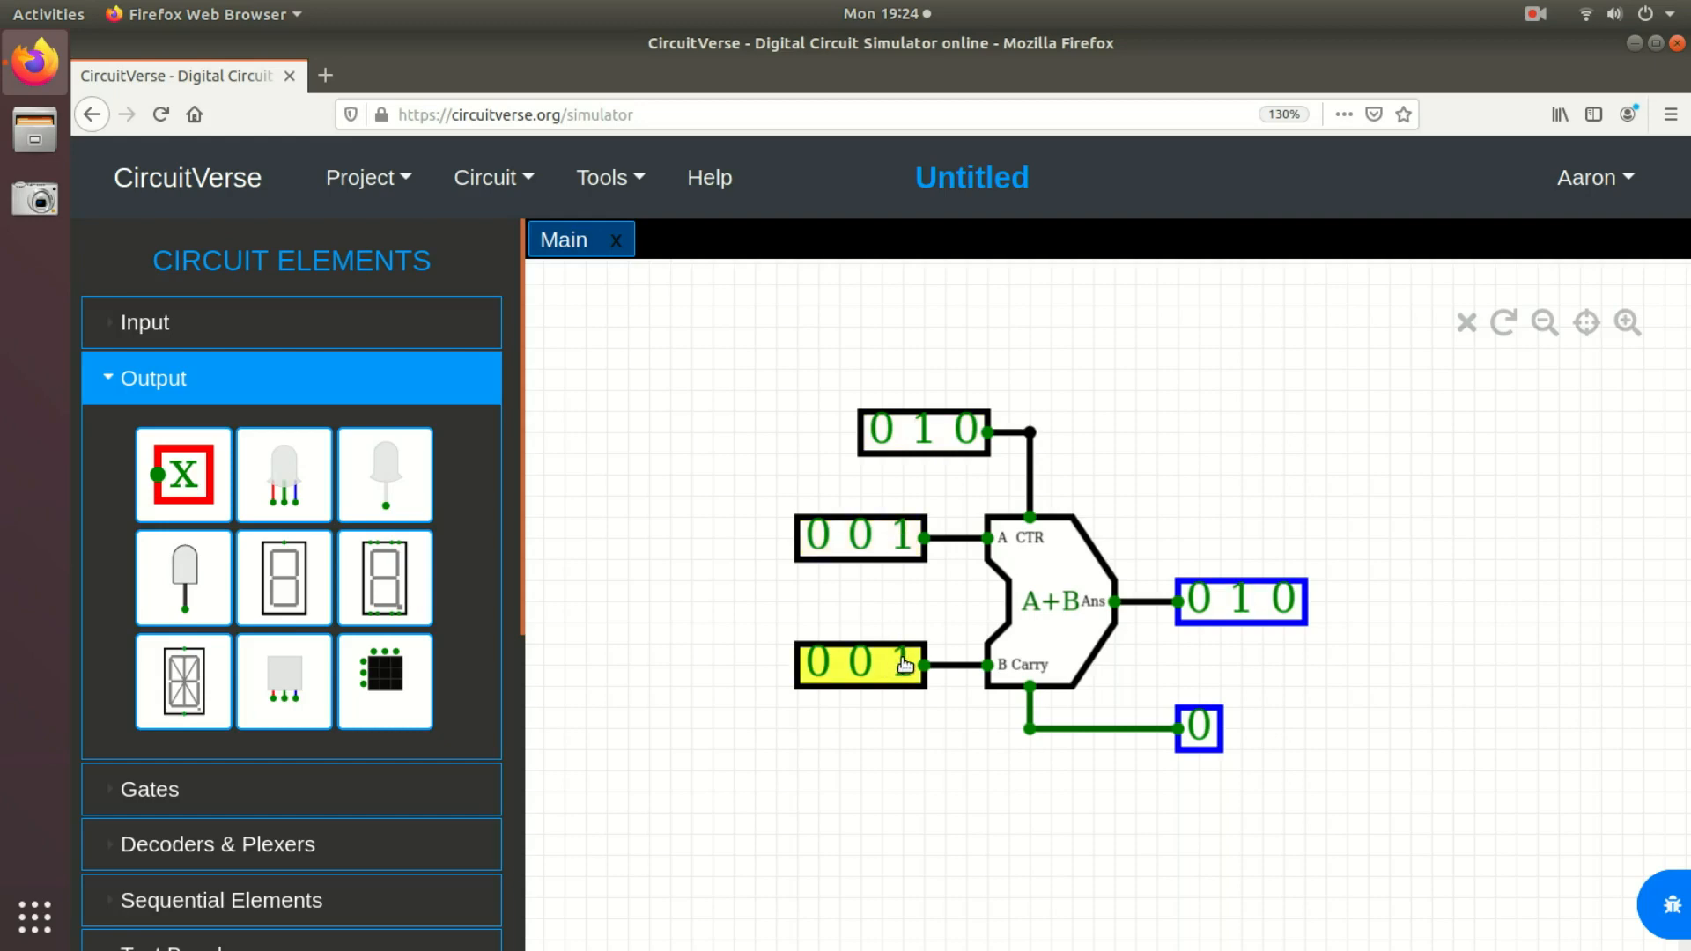
pyautogui.click(862, 548)
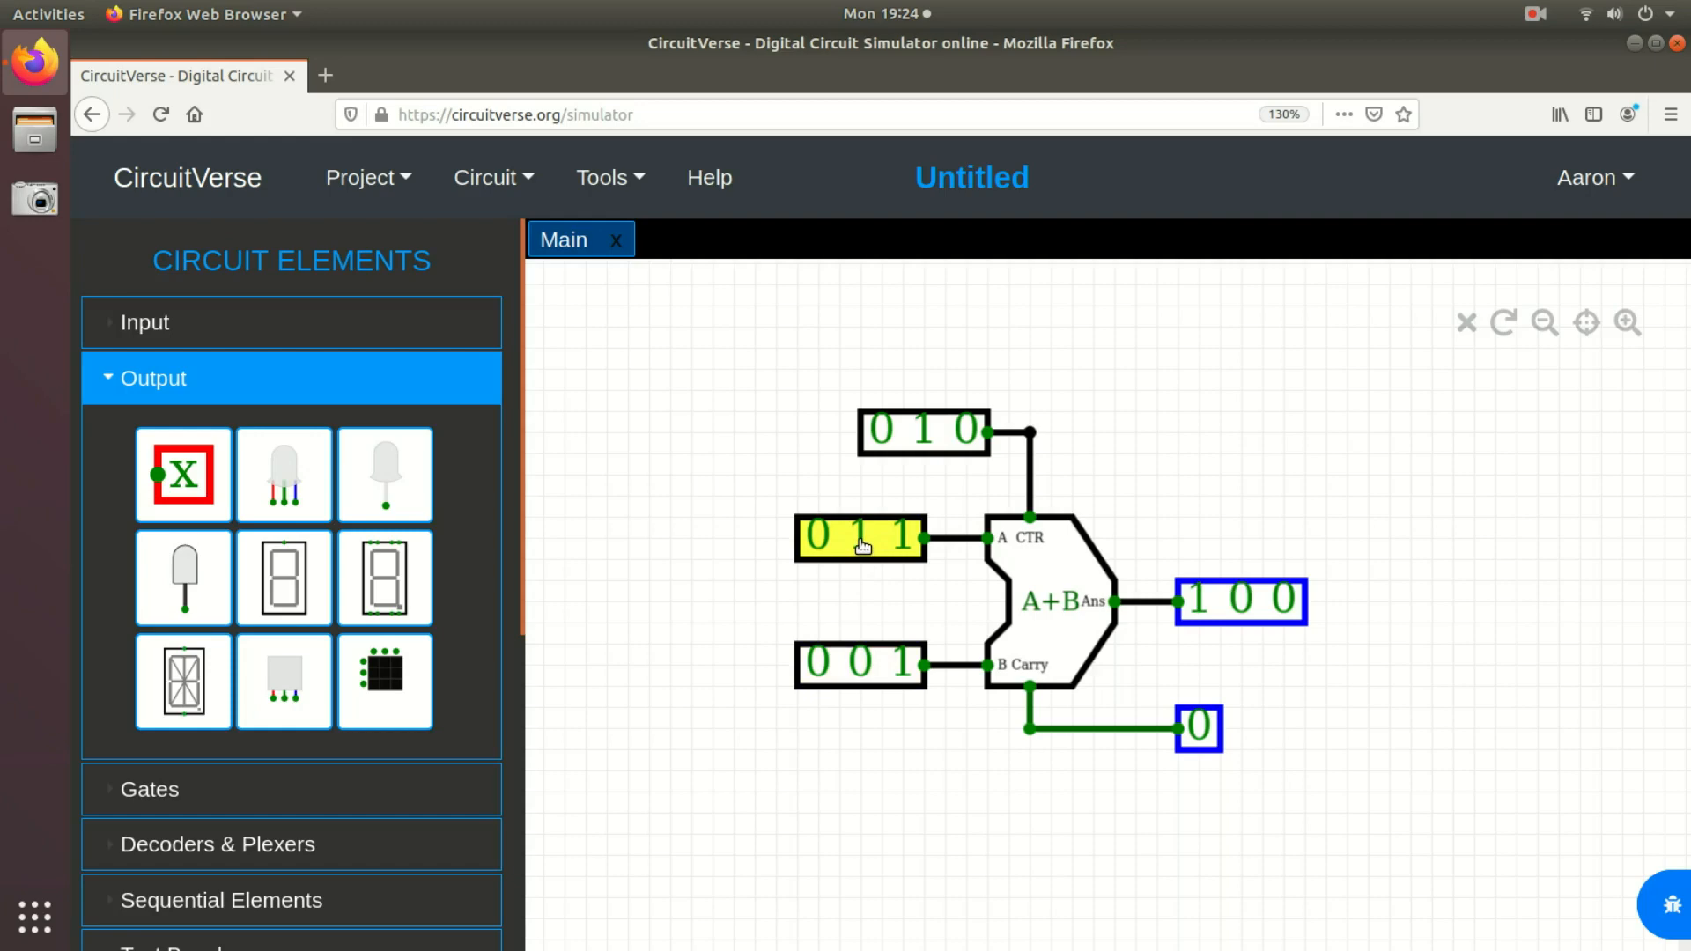
# Step: Test further additions by switching A to 101 and 100, and B to 011 and 111
pyautogui.click(862, 548)
pyautogui.click(863, 548)
pyautogui.click(818, 537)
pyautogui.click(860, 539)
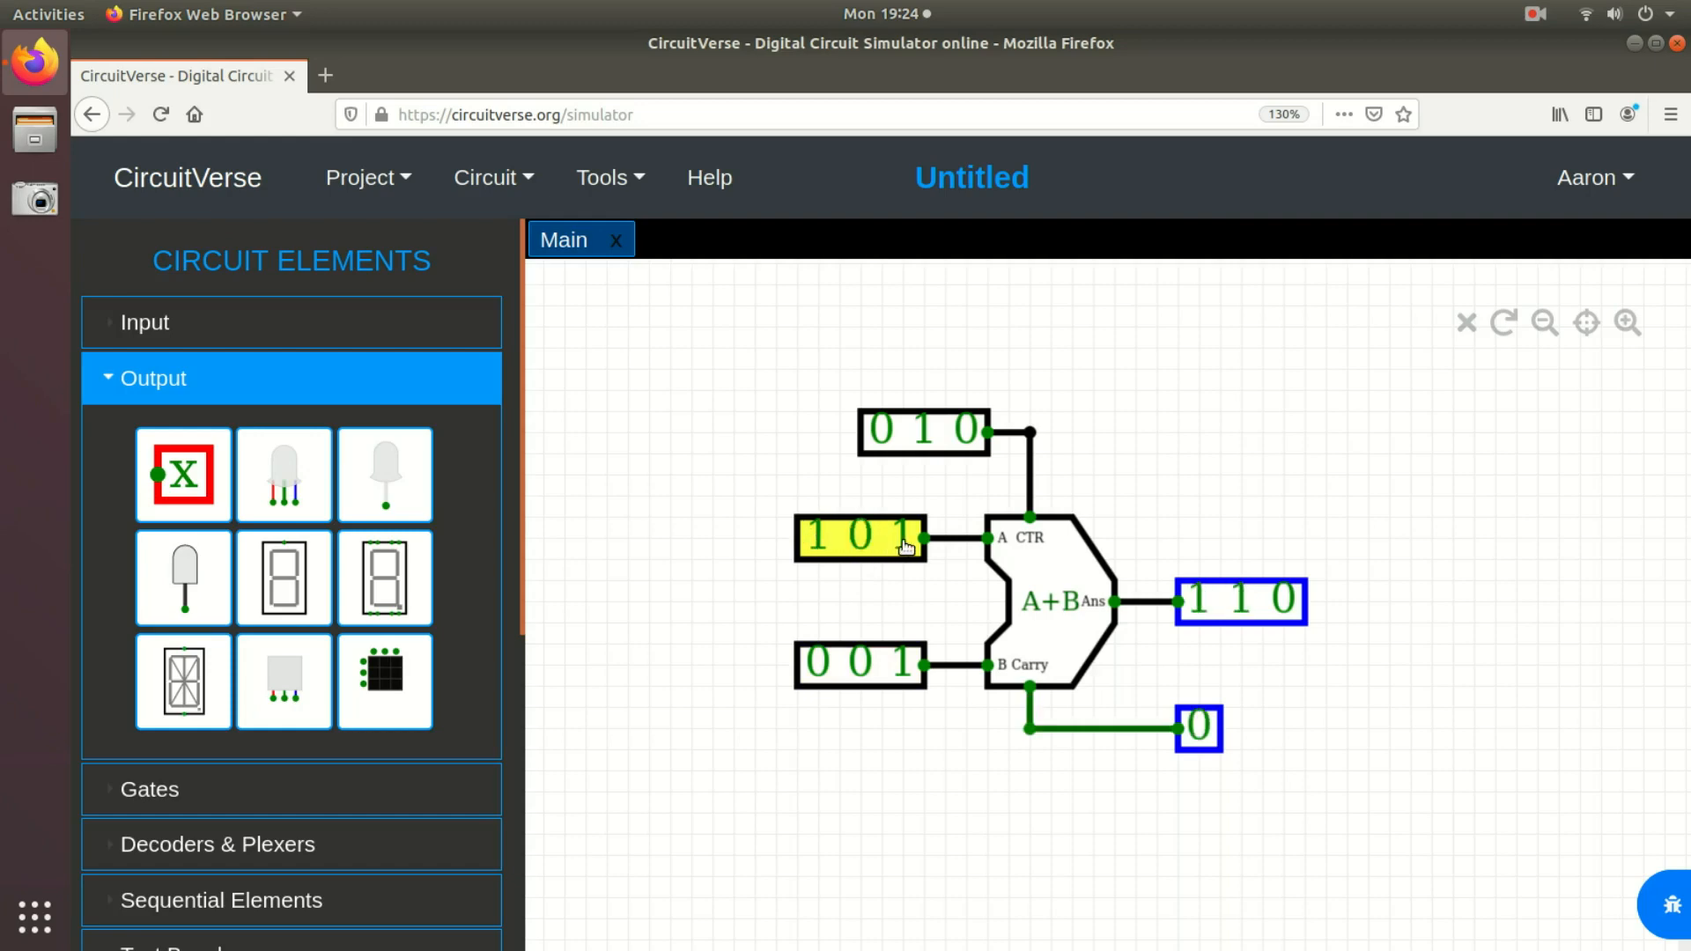
pyautogui.click(905, 546)
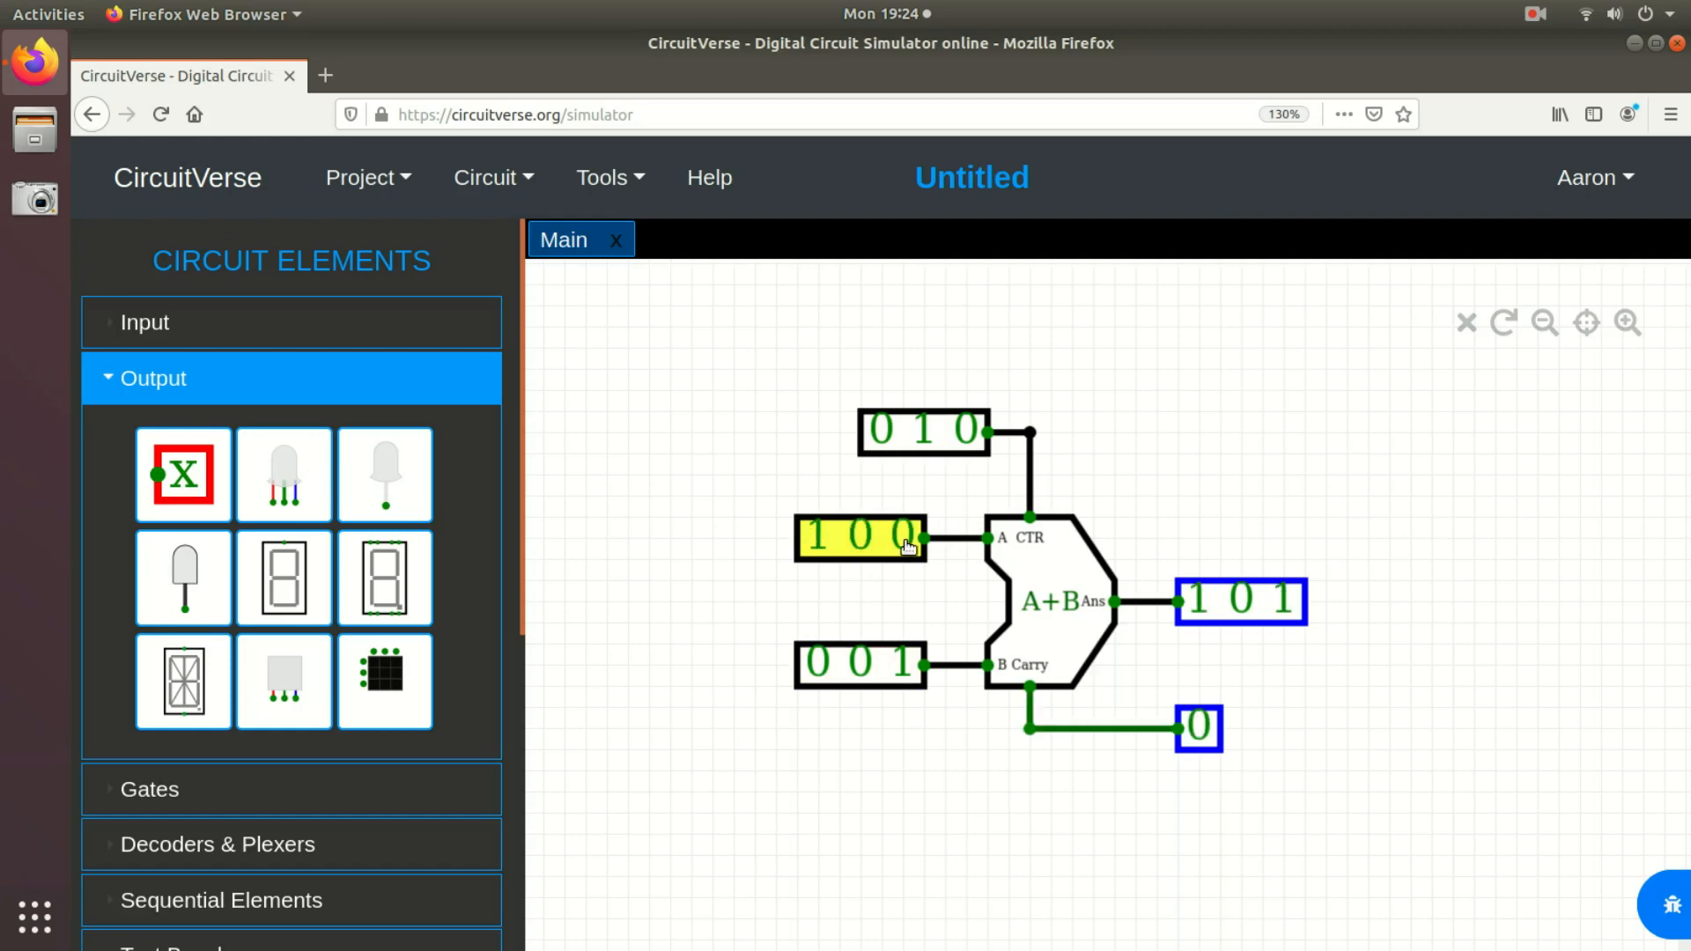
pyautogui.click(870, 666)
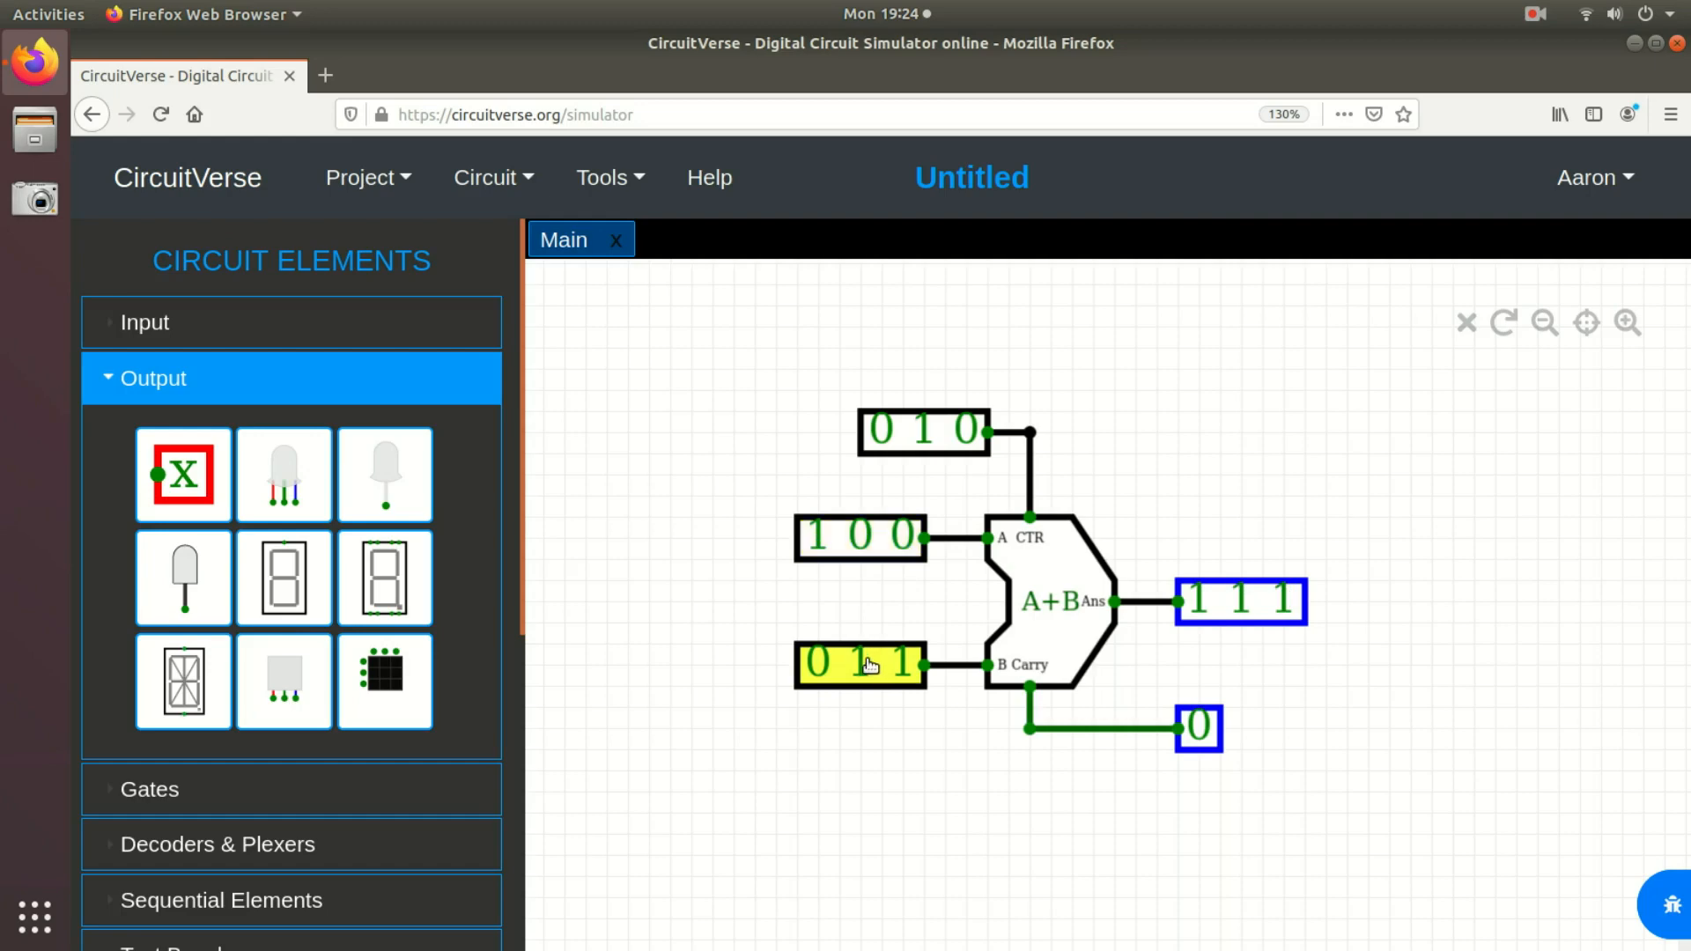
pyautogui.click(818, 662)
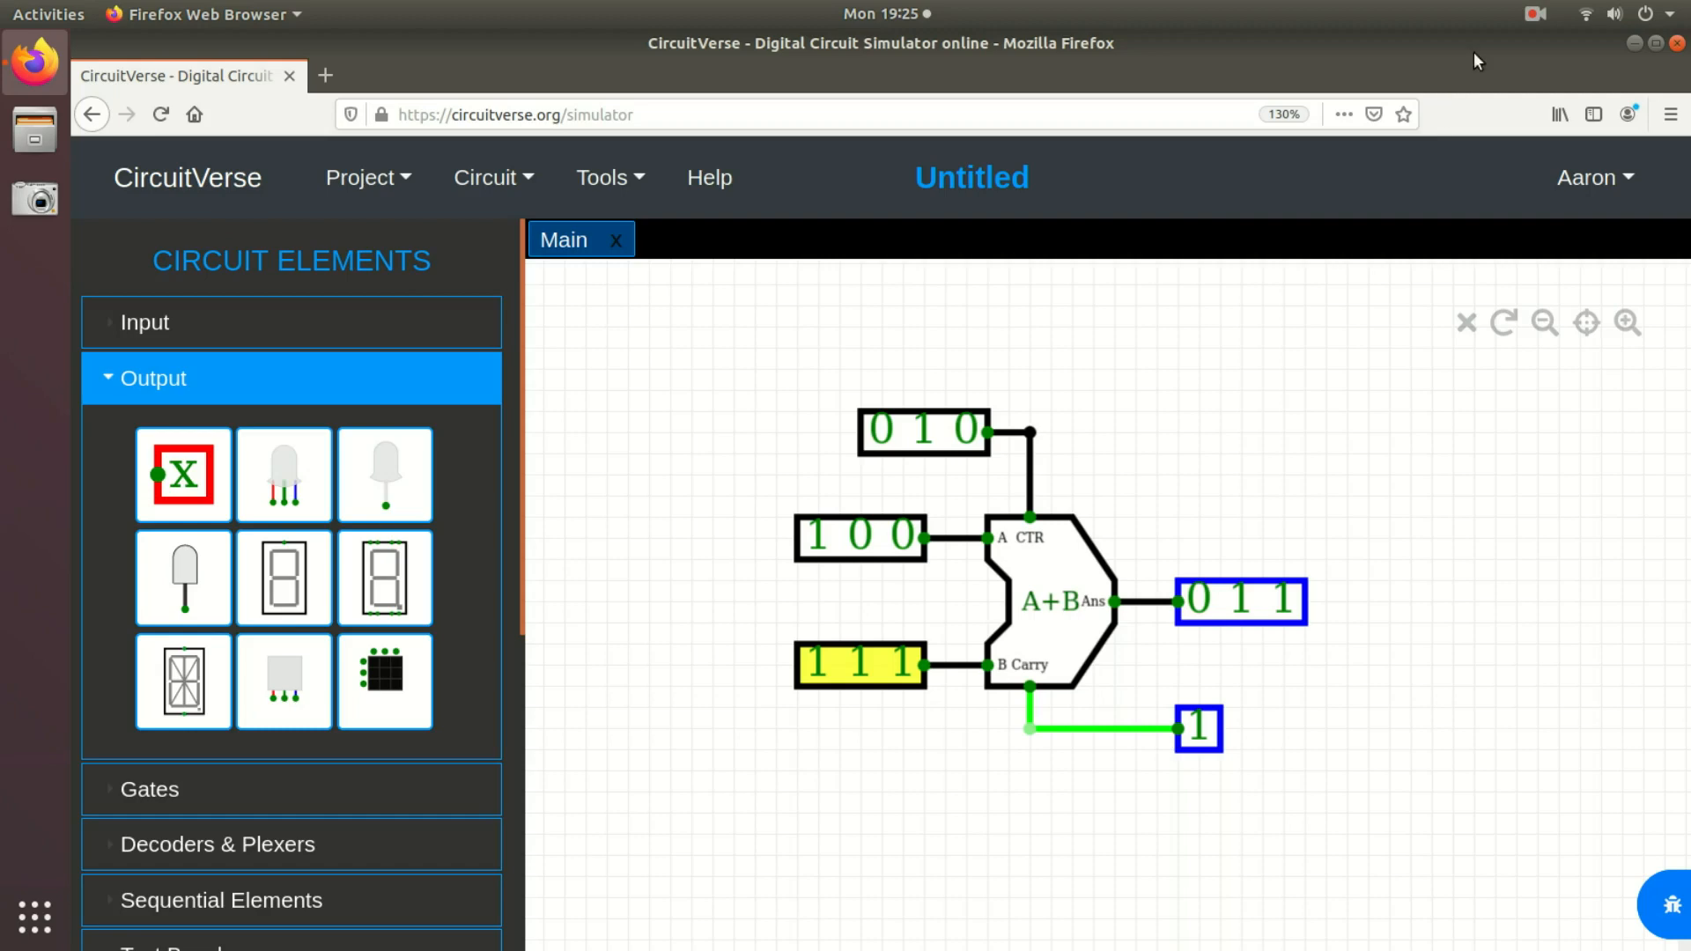
pyautogui.click(1533, 16)
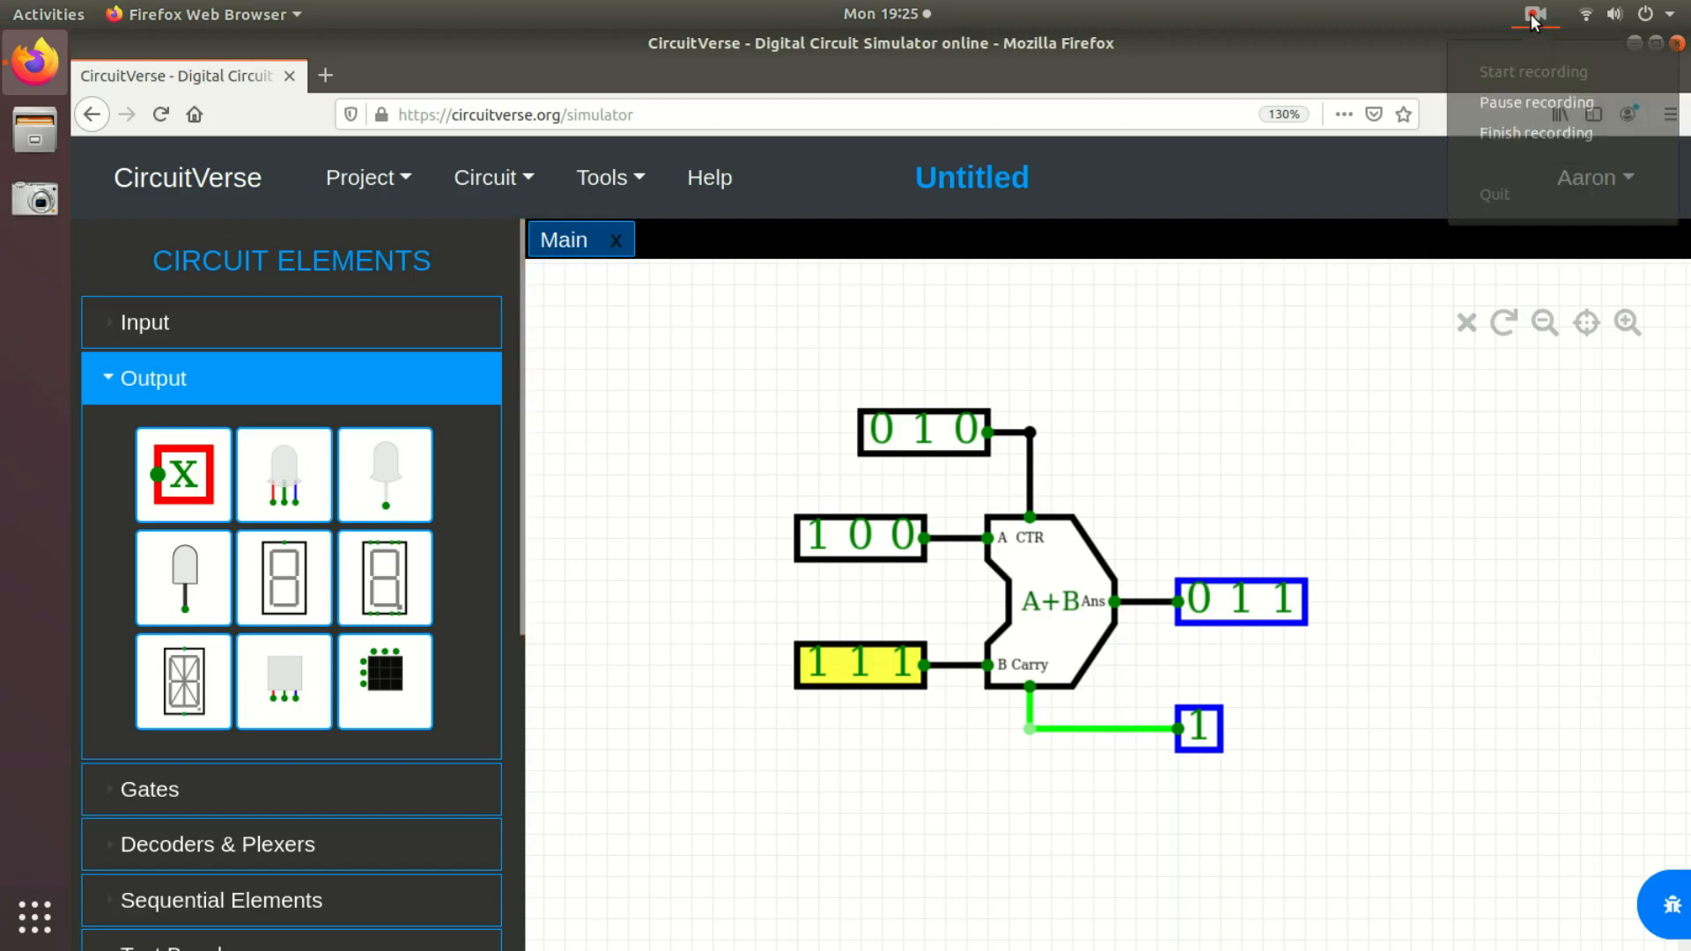